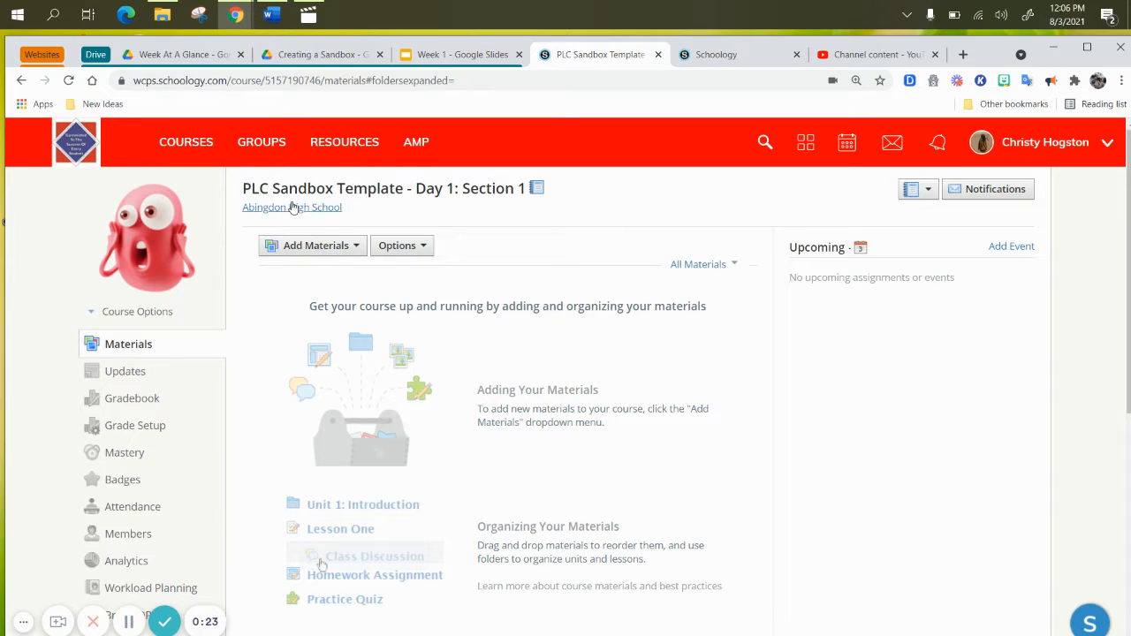
Add a new page to the course materials and title it "Week 1 Agenda"
{"action": "left_click", "coordinate": [333, 254]}
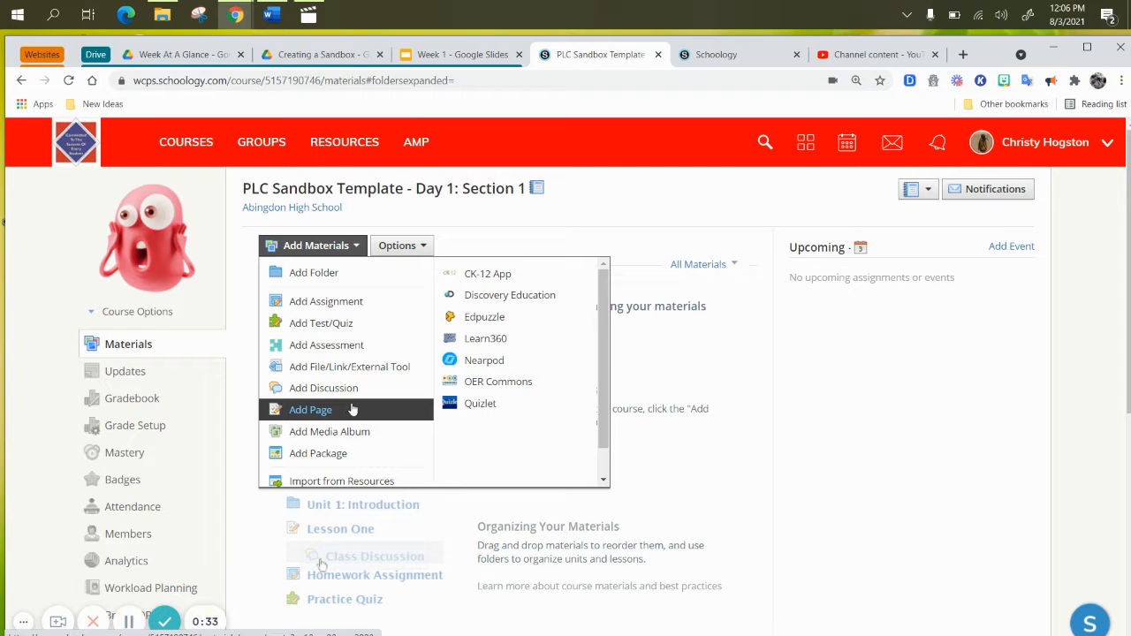
{"action": "left_click", "coordinate": [307, 411]}
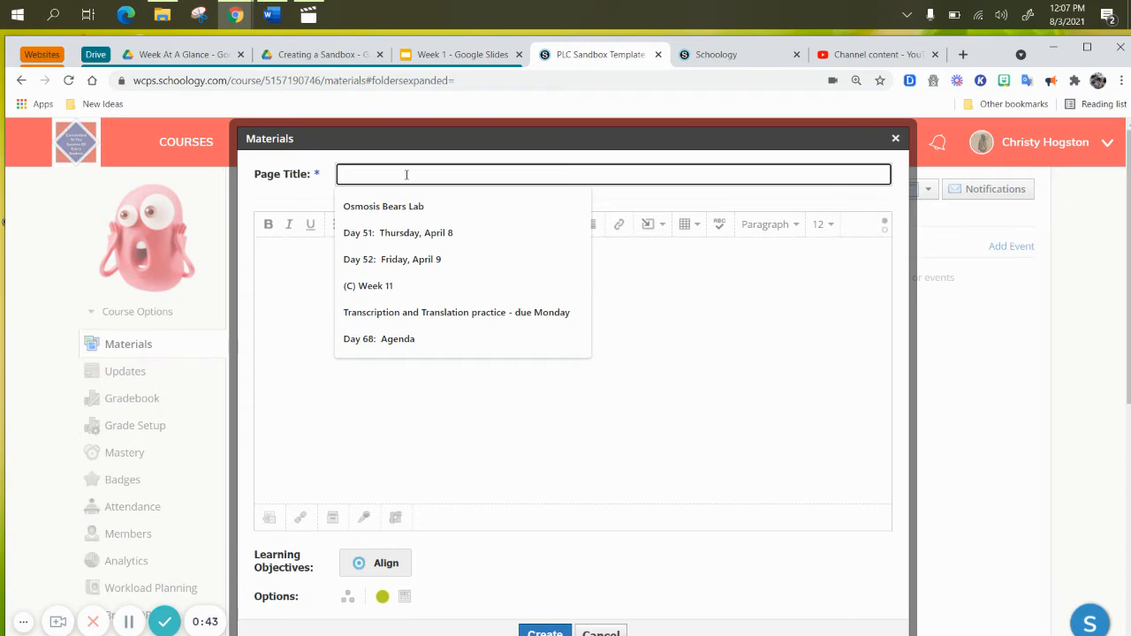
{"action": "type", "text": "Week 1"}
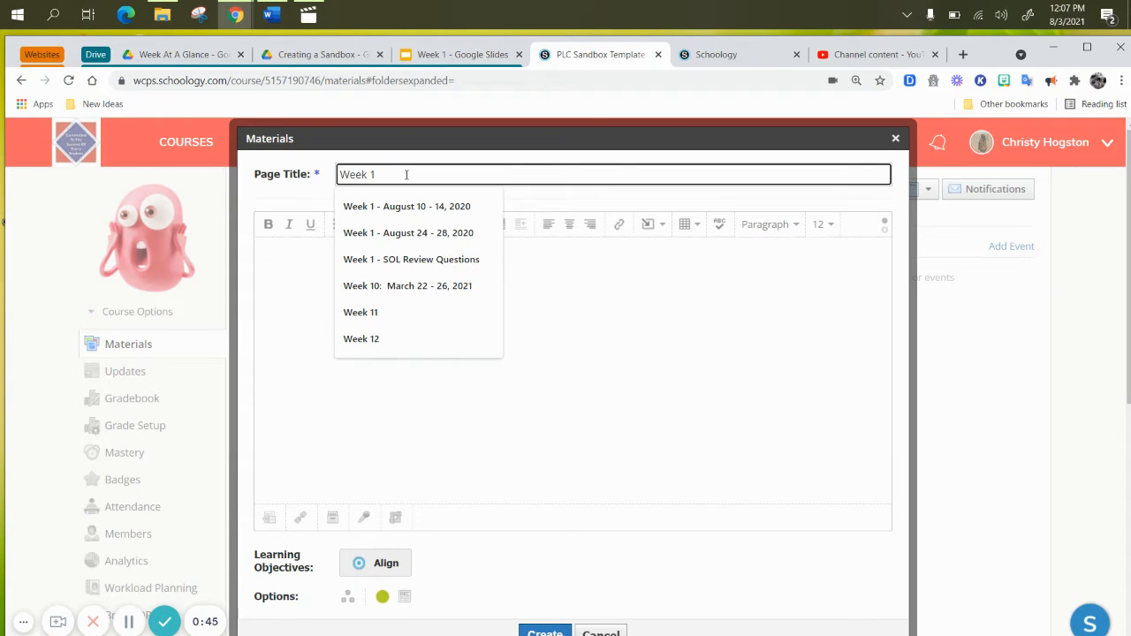
{"action": "type", "text": " Agenda"}
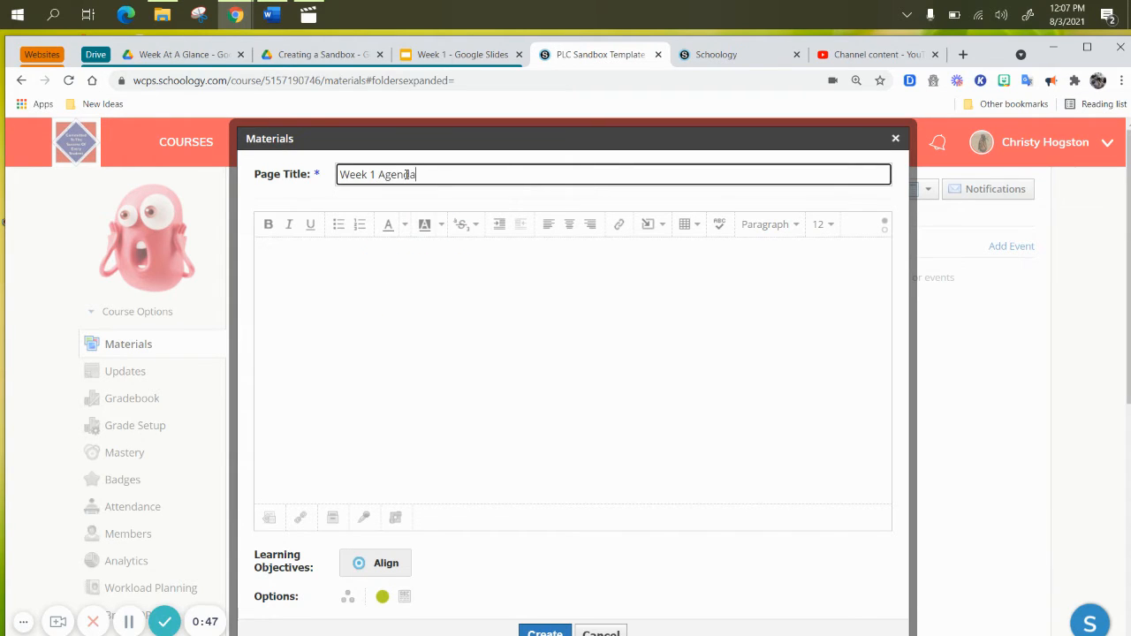
Set the page body's text formatting to bold, plum-coloured, yellow-highlighted and size 24
{"action": "left_click", "coordinate": [402, 291]}
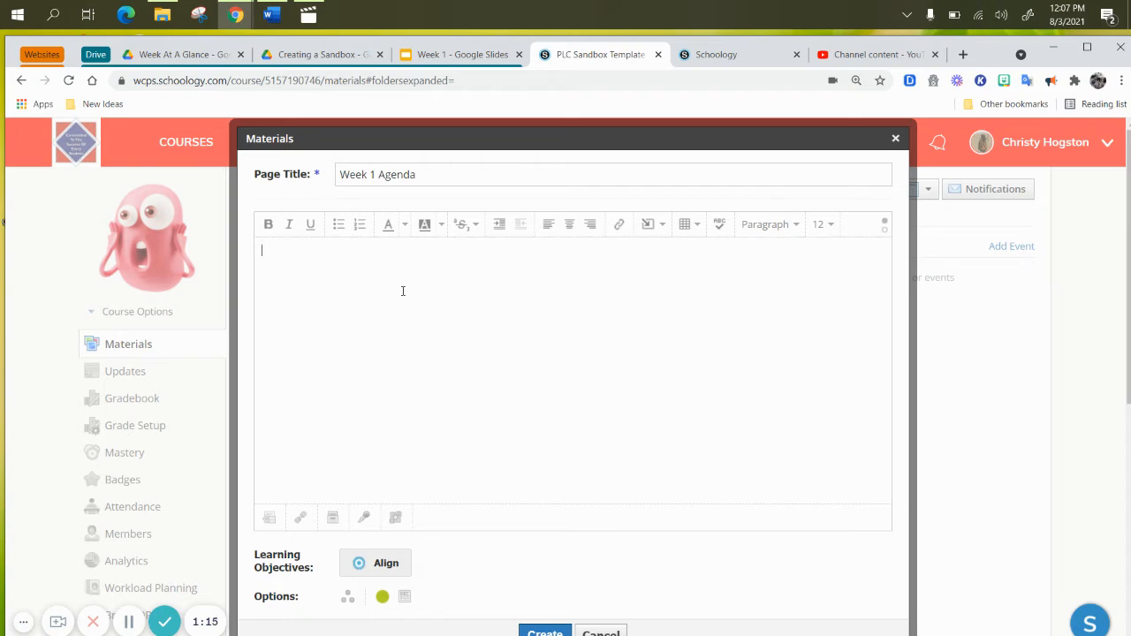
{"action": "left_click", "coordinate": [267, 224]}
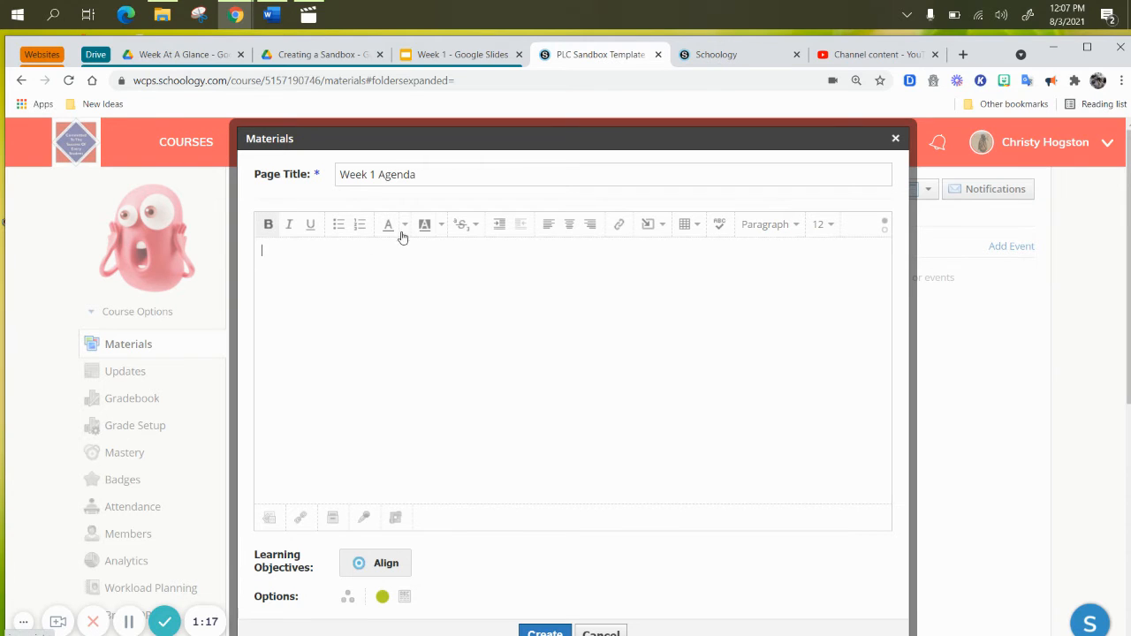
{"action": "left_click", "coordinate": [405, 228]}
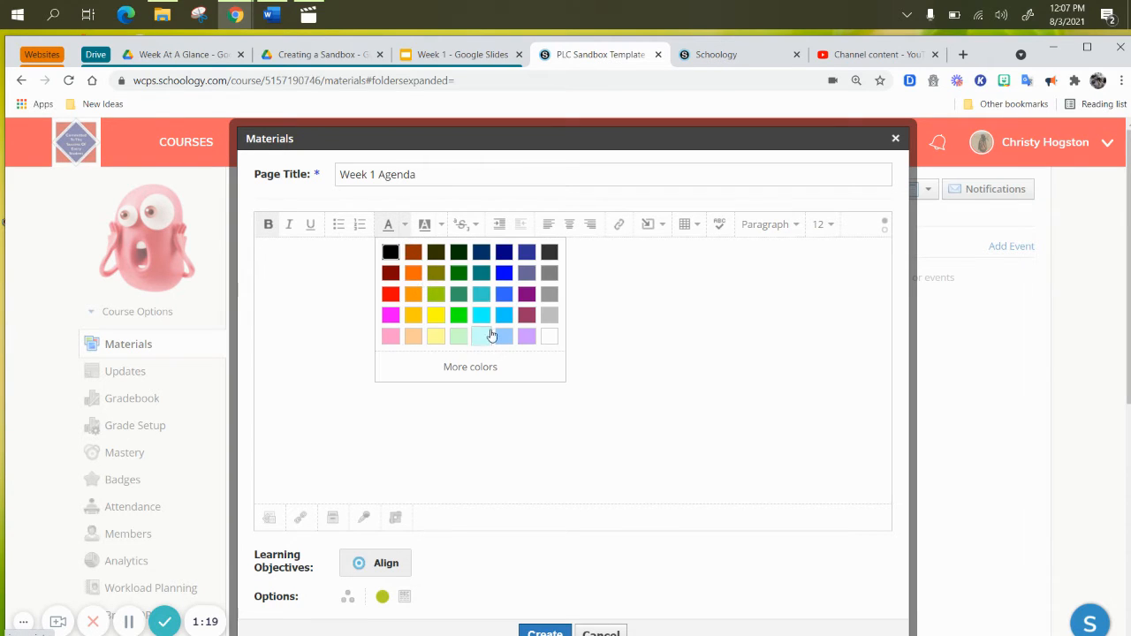
{"action": "left_click", "coordinate": [527, 321]}
{"action": "left_click", "coordinate": [442, 225]}
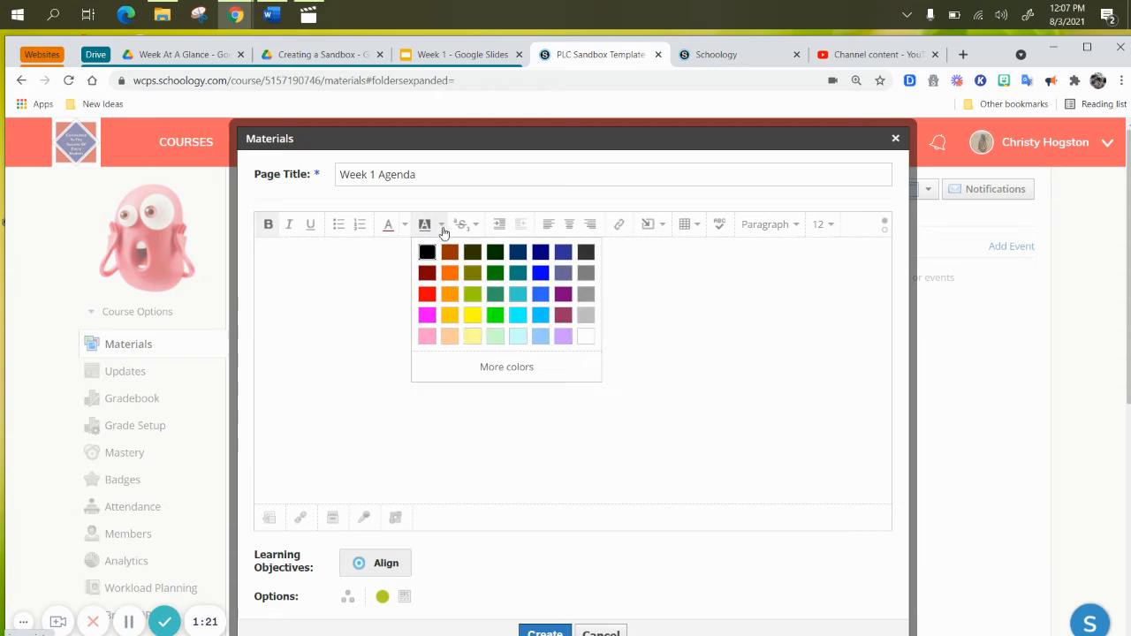
{"action": "left_click", "coordinate": [474, 316]}
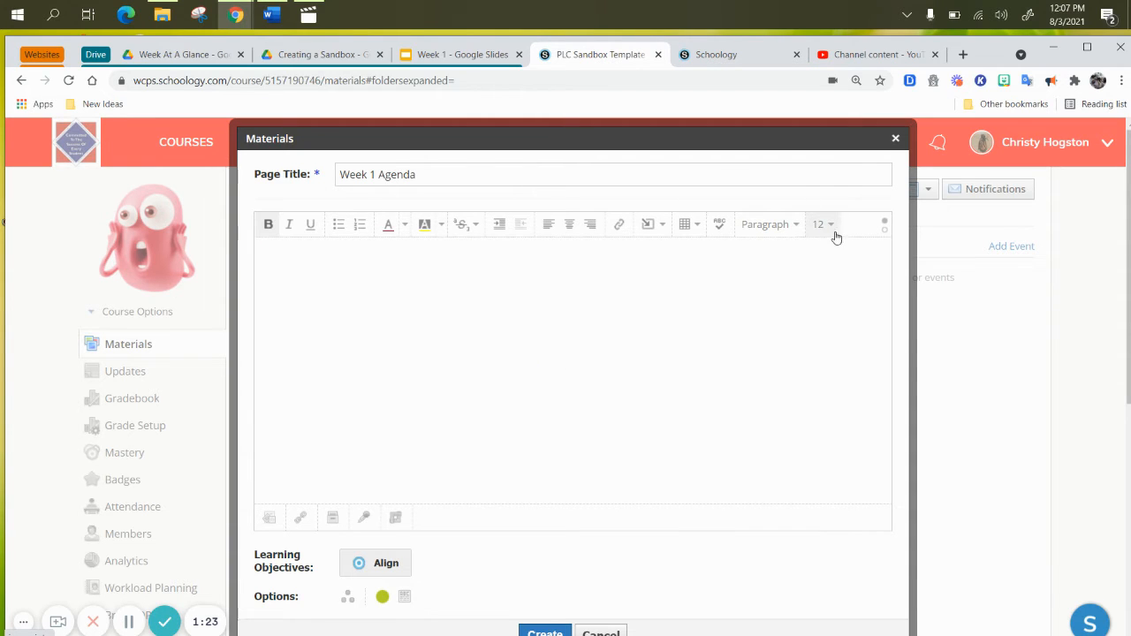
{"action": "left_click", "coordinate": [829, 229]}
{"action": "left_click", "coordinate": [845, 417]}
Write "1. Day 1 - Syllabus" in the page body, with "Day 2 - Scientific Method" on the line below
{"action": "type", "text": "1. "}
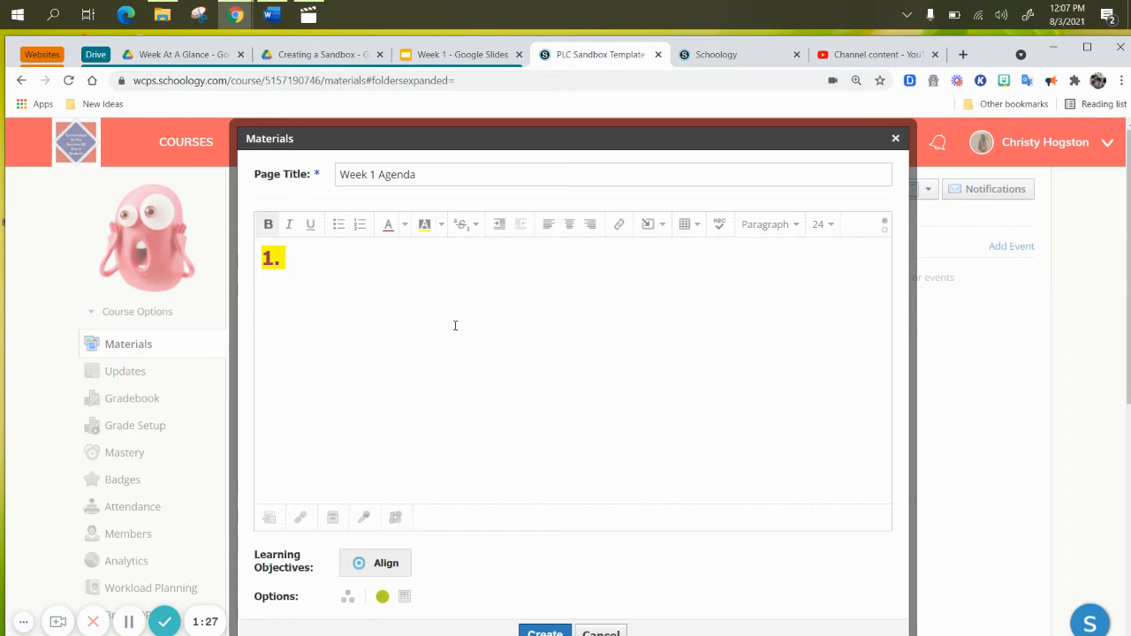
{"action": "type", "text": "Day "}
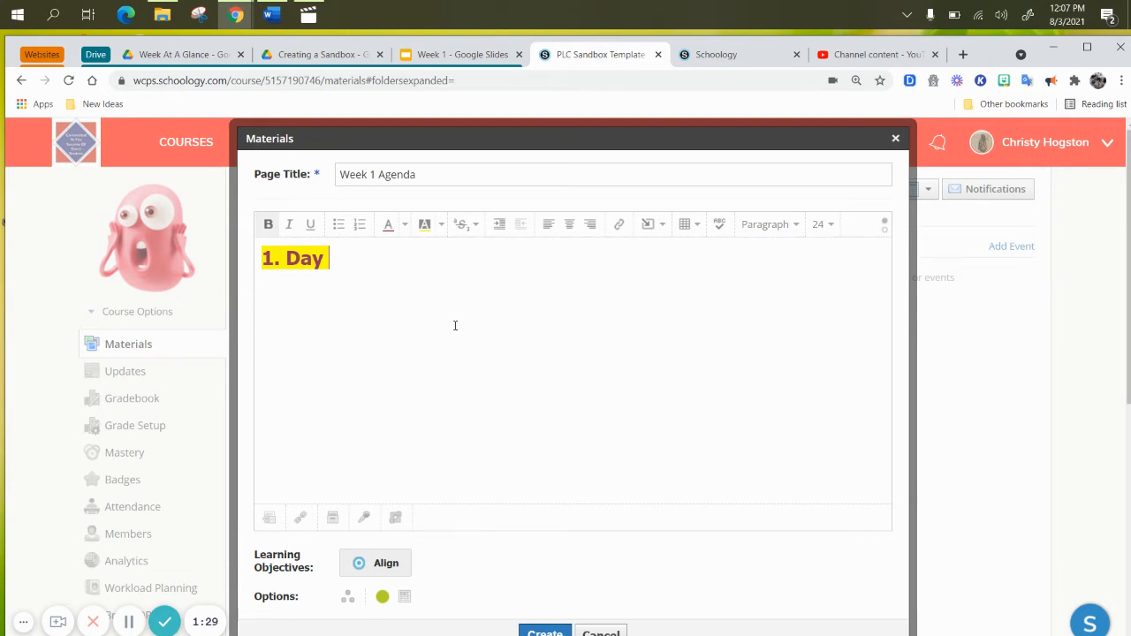
{"action": "type", "text": "1 - Syllabus"}
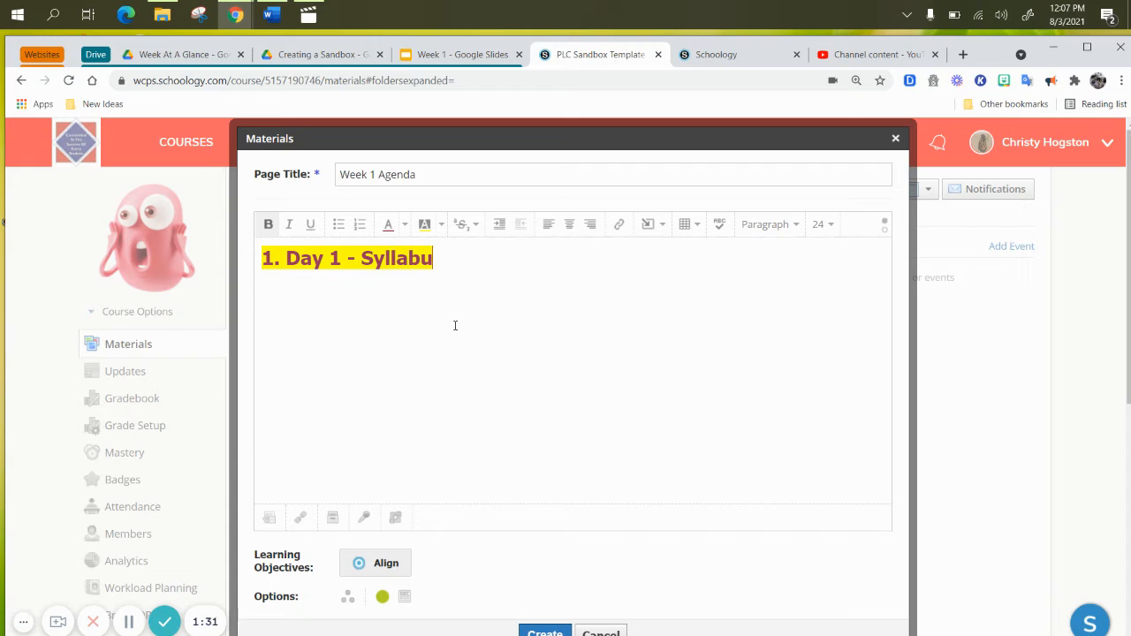
{"action": "key", "text": "Return"}
{"action": "type", "text": "Day "}
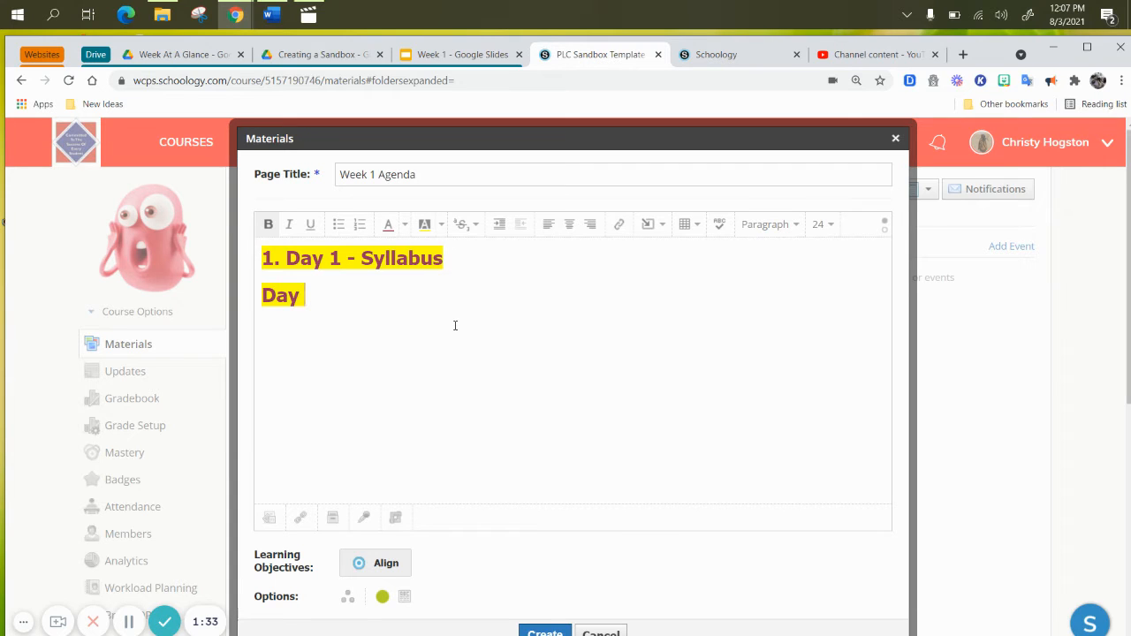
{"action": "type", "text": "2 - "}
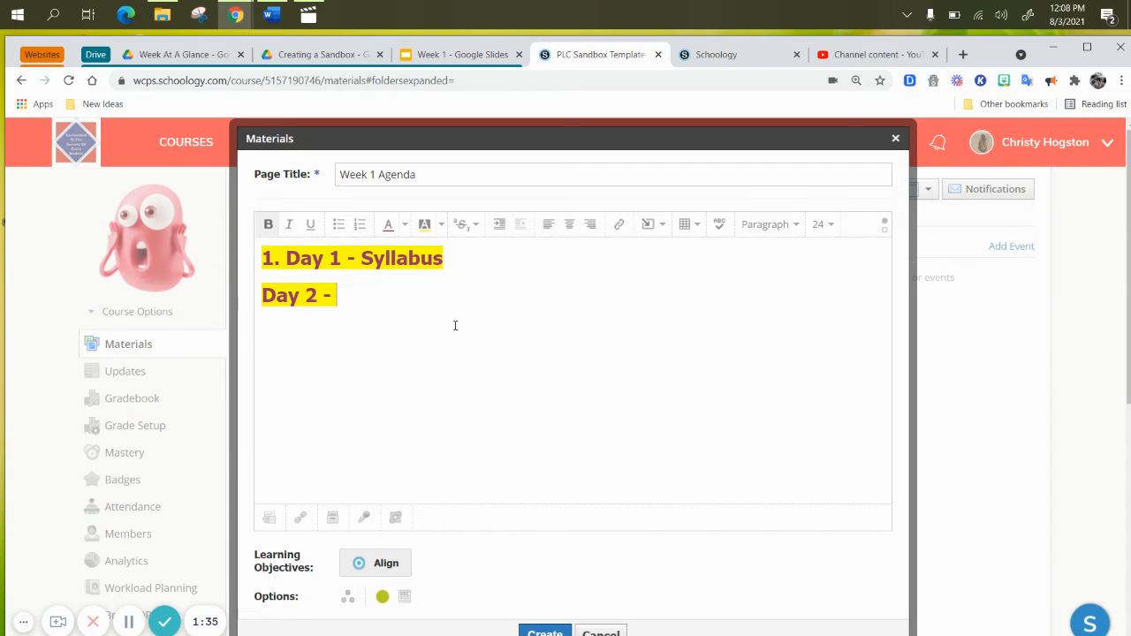
{"action": "type", "text": "Scientific Method"}
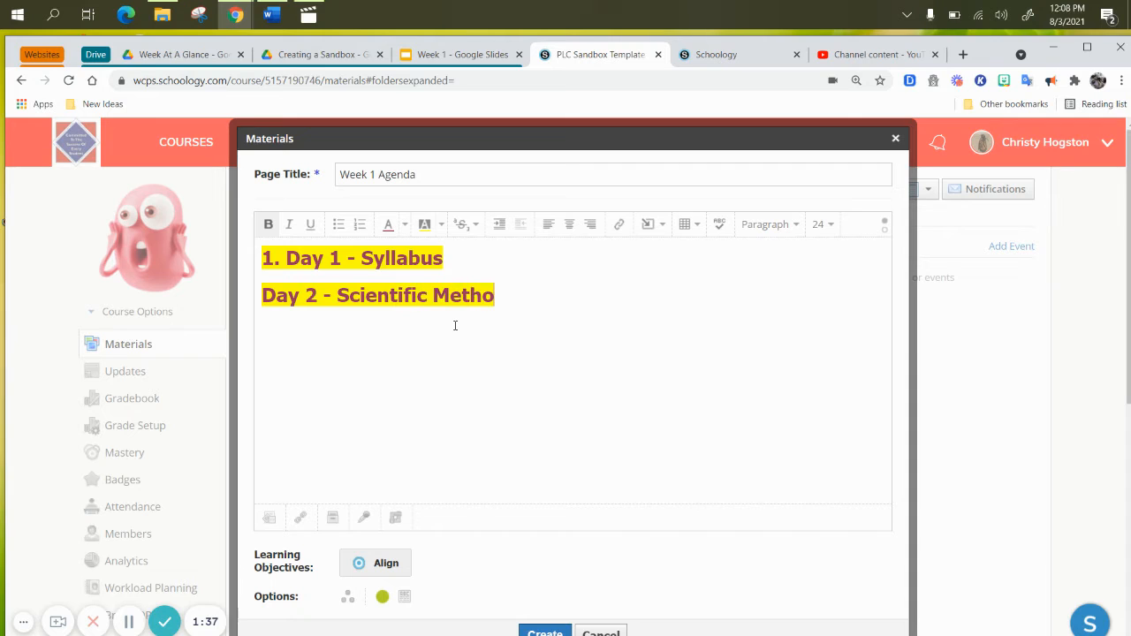
Remove the "1." numbering from the start of the Day 1 line
{"action": "left_click", "coordinate": [287, 262]}
{"action": "key", "text": "BackSpace"}
{"action": "key", "text": "BackSpace"}
{"action": "key", "text": "BackSpace"}
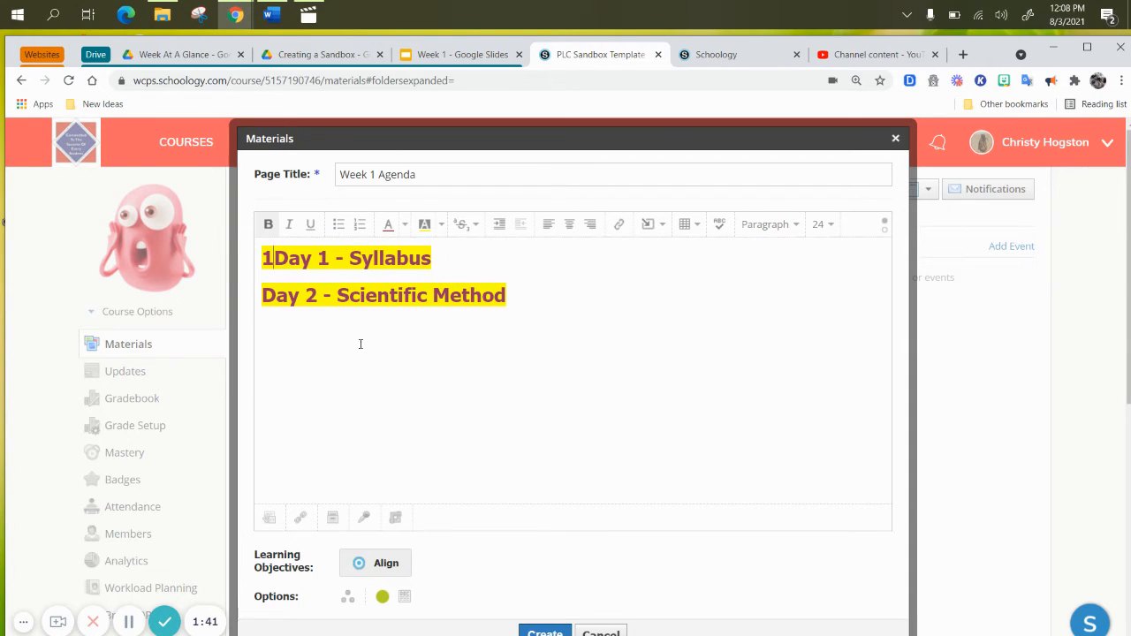
Browse the standards available for aligning learning objectives to the page, without adding any
{"action": "scroll", "coordinate": [463, 403], "scroll_direction": "down", "scroll_amount": 1}
{"action": "scroll", "coordinate": [464, 404], "scroll_direction": "down", "scroll_amount": 1}
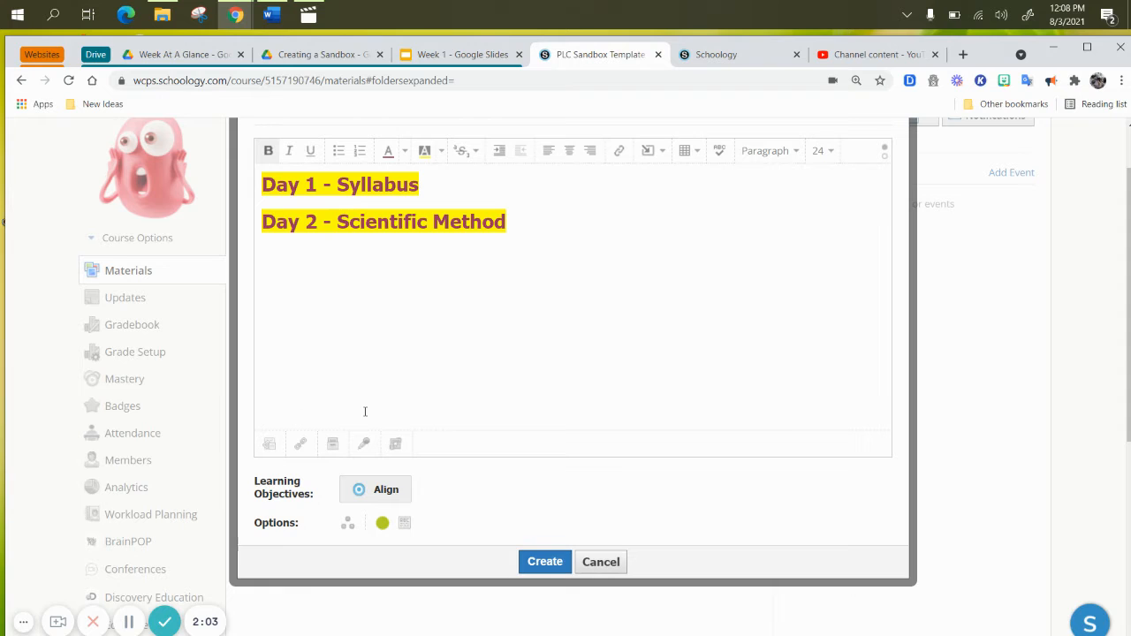
{"action": "scroll", "coordinate": [492, 460], "scroll_direction": "down", "scroll_amount": 1}
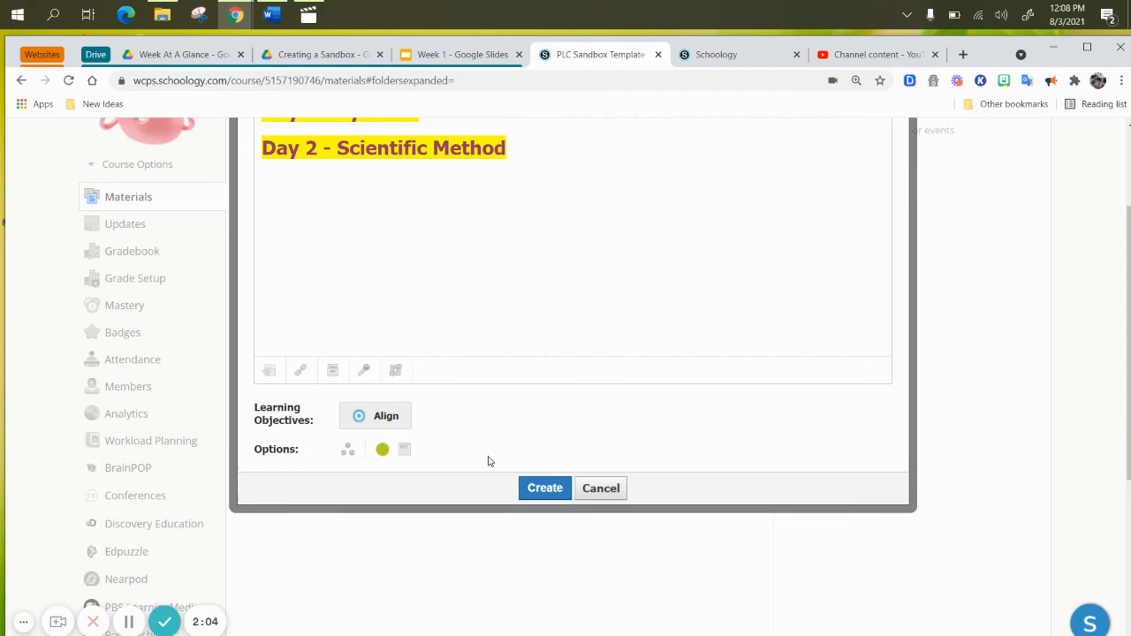
{"action": "left_click", "coordinate": [360, 422]}
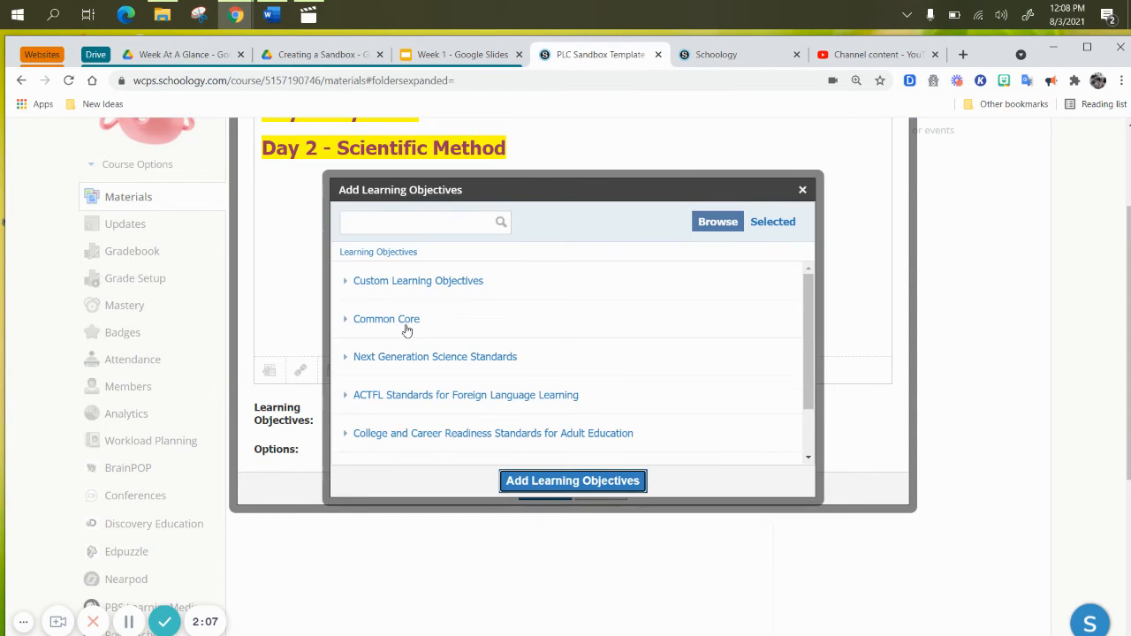
{"action": "scroll", "coordinate": [408, 341], "scroll_direction": "down", "scroll_amount": 1}
{"action": "scroll", "coordinate": [411, 349], "scroll_direction": "down", "scroll_amount": 2}
{"action": "scroll", "coordinate": [422, 298], "scroll_direction": "up", "scroll_amount": 3}
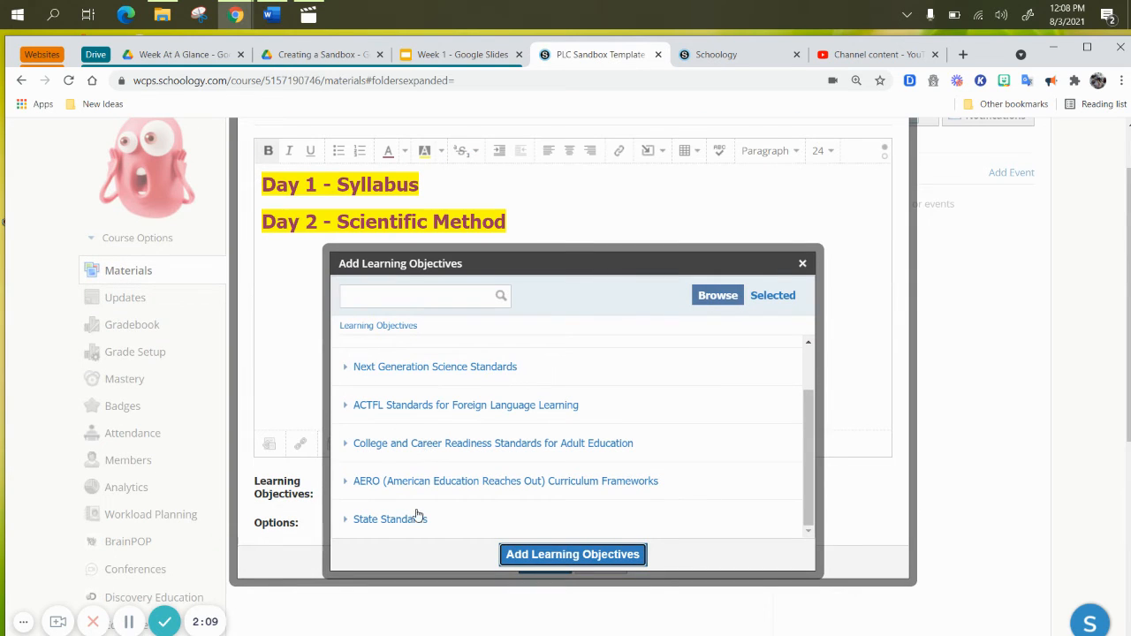
{"action": "left_click", "coordinate": [804, 267]}
Turn on individual assignment for the page and leave the Assign to field empty
{"action": "scroll", "coordinate": [592, 406], "scroll_direction": "down", "scroll_amount": 2}
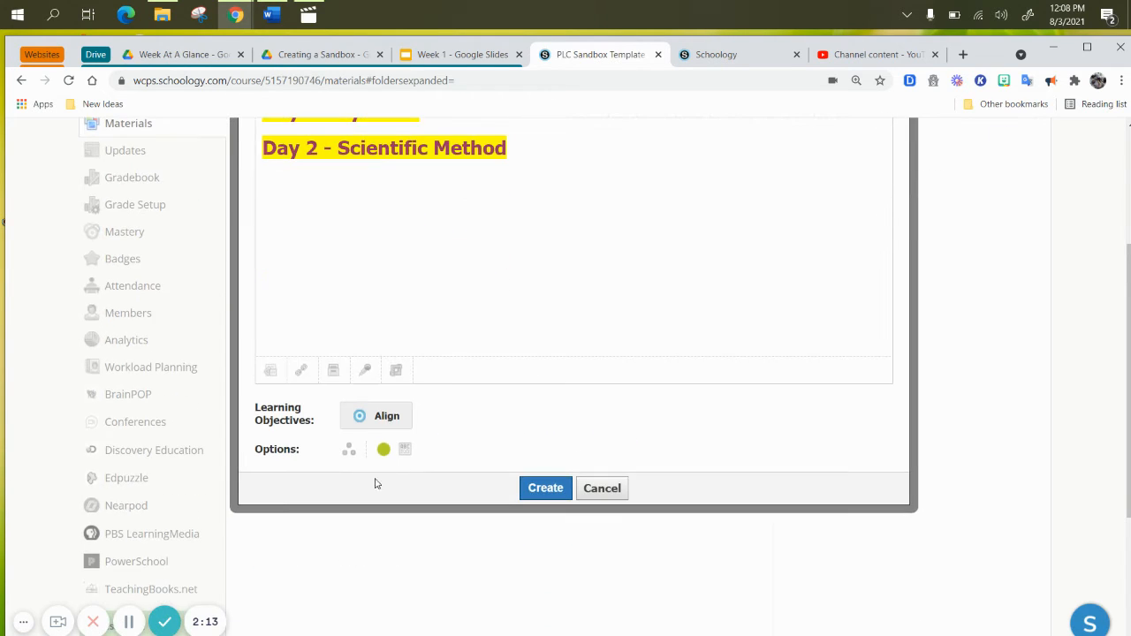
{"action": "left_click", "coordinate": [349, 452]}
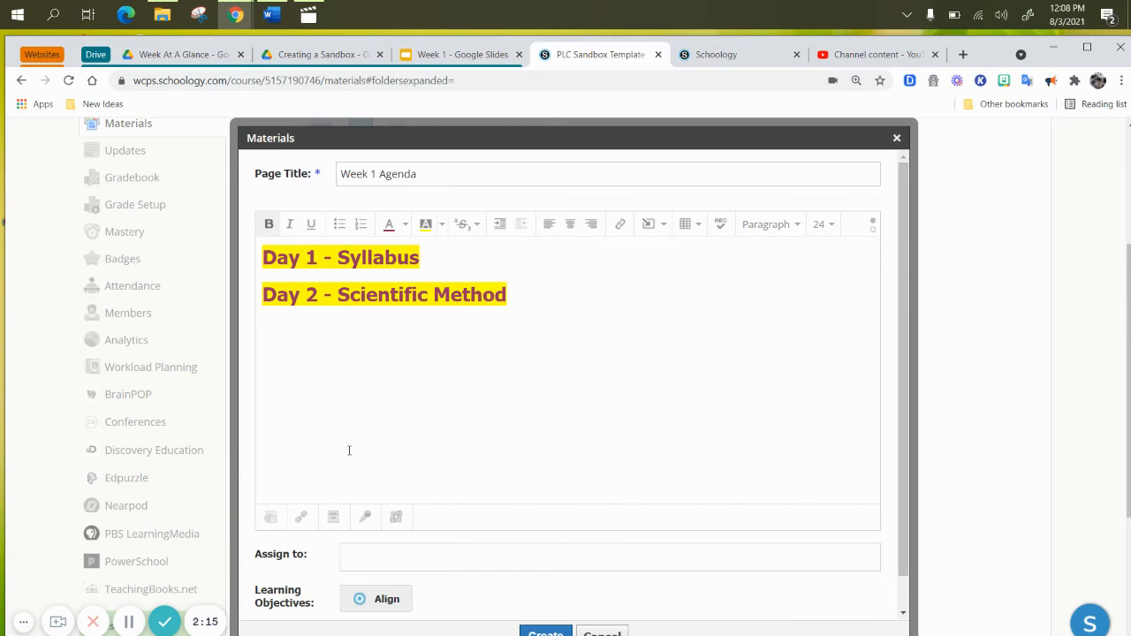
{"action": "scroll", "coordinate": [554, 449], "scroll_direction": "down", "scroll_amount": 1}
{"action": "left_click", "coordinate": [360, 524]}
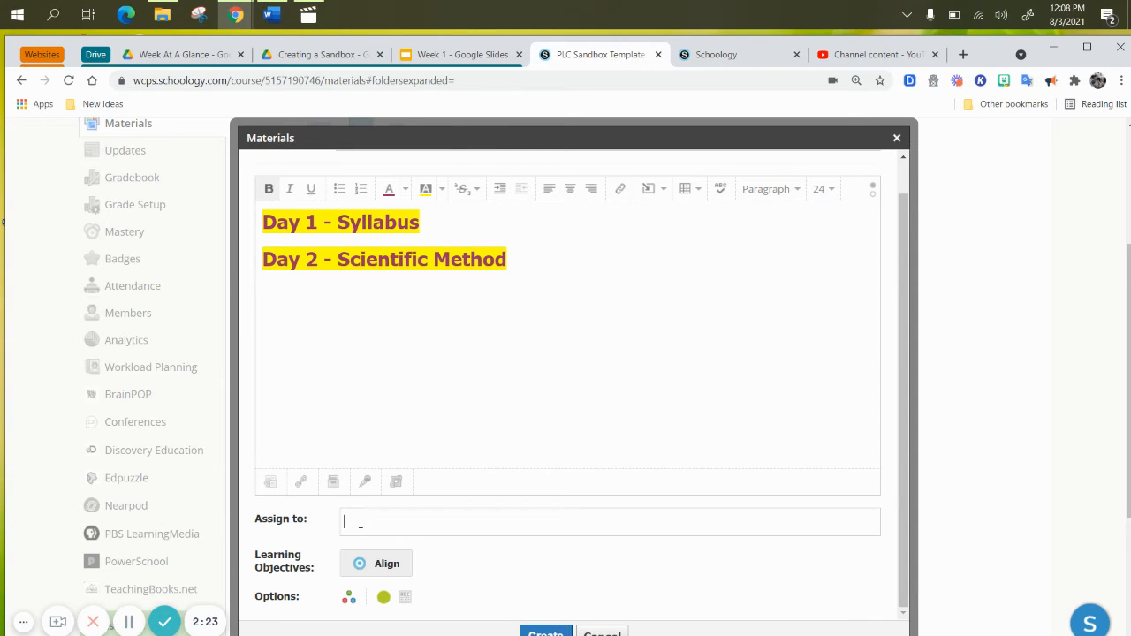
{"action": "scroll", "coordinate": [361, 523], "scroll_direction": "down", "scroll_amount": 2}
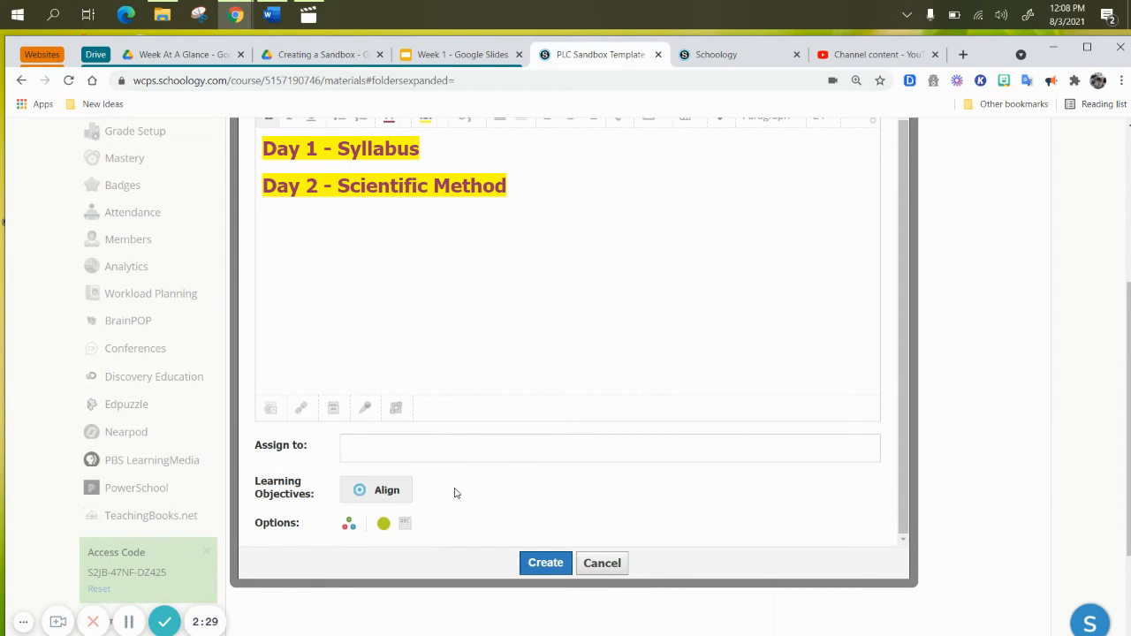
{"action": "scroll", "coordinate": [460, 488], "scroll_direction": "up", "scroll_amount": 1}
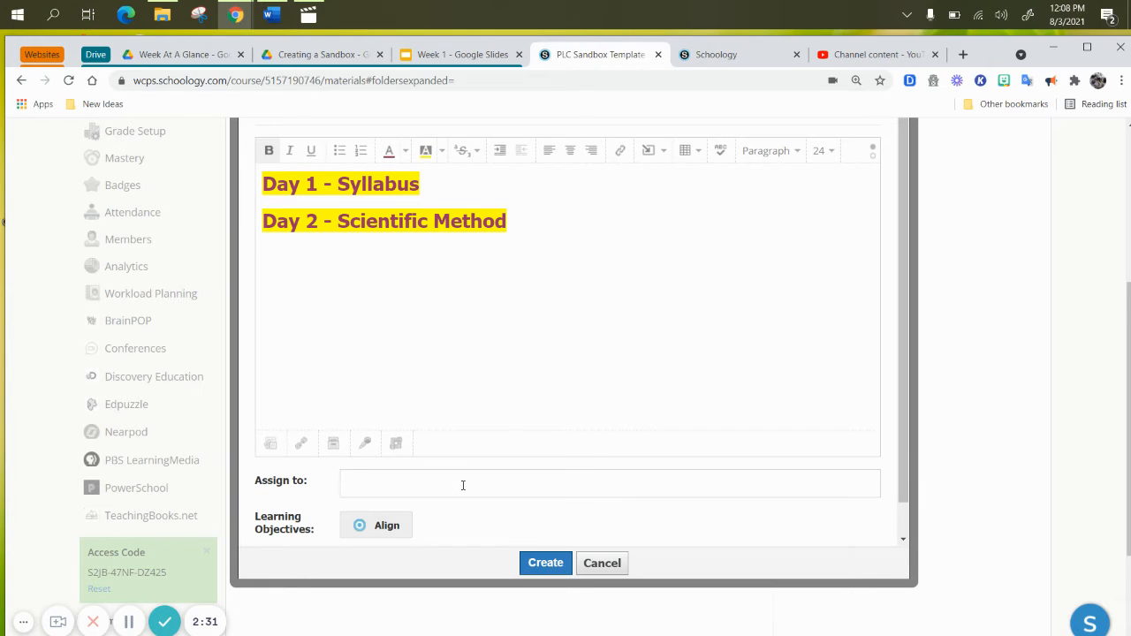
{"action": "scroll", "coordinate": [462, 485], "scroll_direction": "down", "scroll_amount": 1}
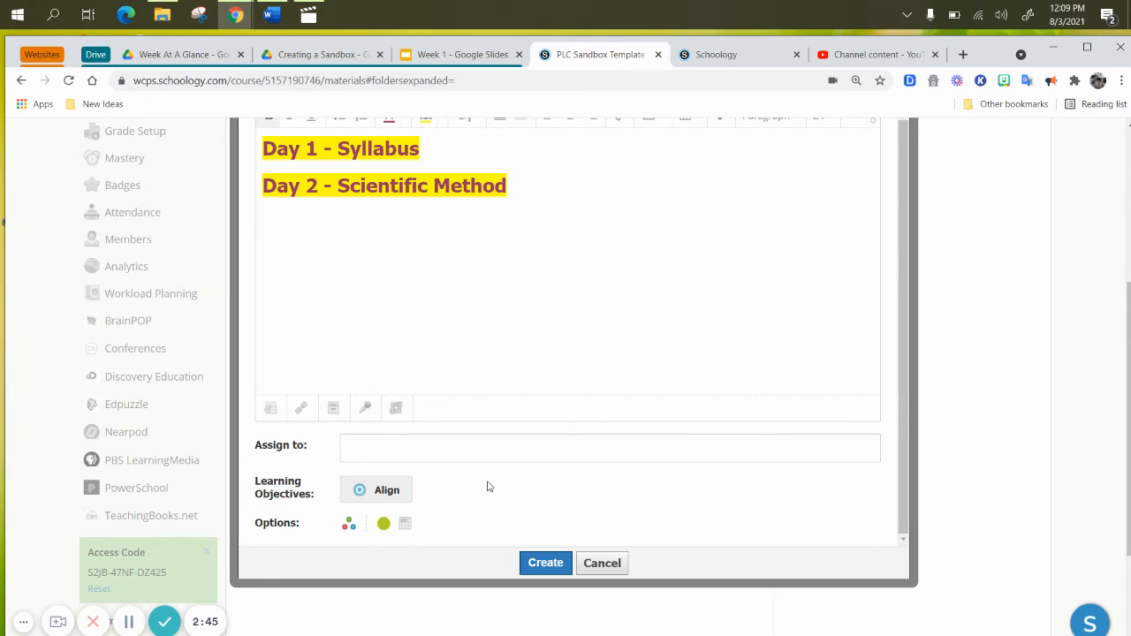
Try the inline display option, set the page back to display on a new page, and create it
{"action": "left_click", "coordinate": [409, 530]}
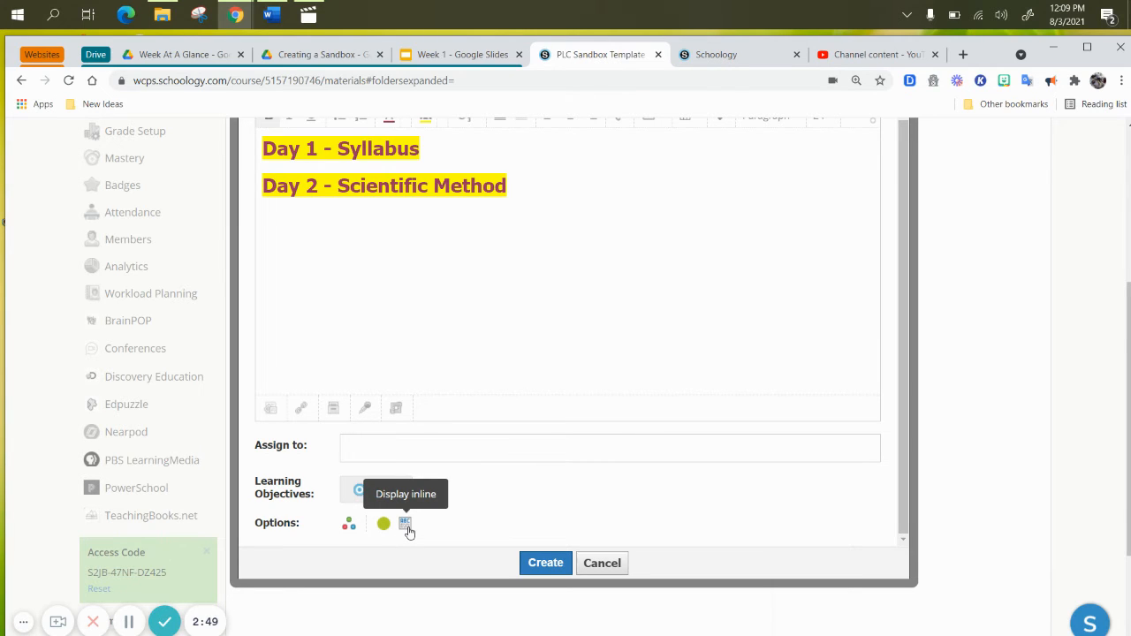
{"action": "left_click", "coordinate": [407, 526]}
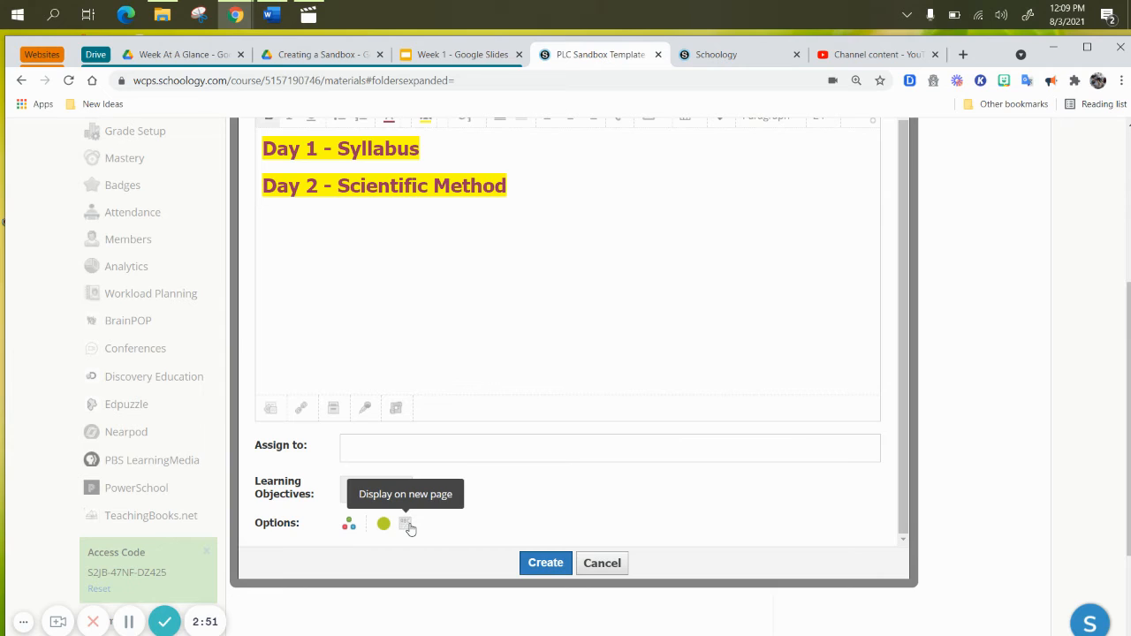
{"action": "left_click", "coordinate": [545, 563]}
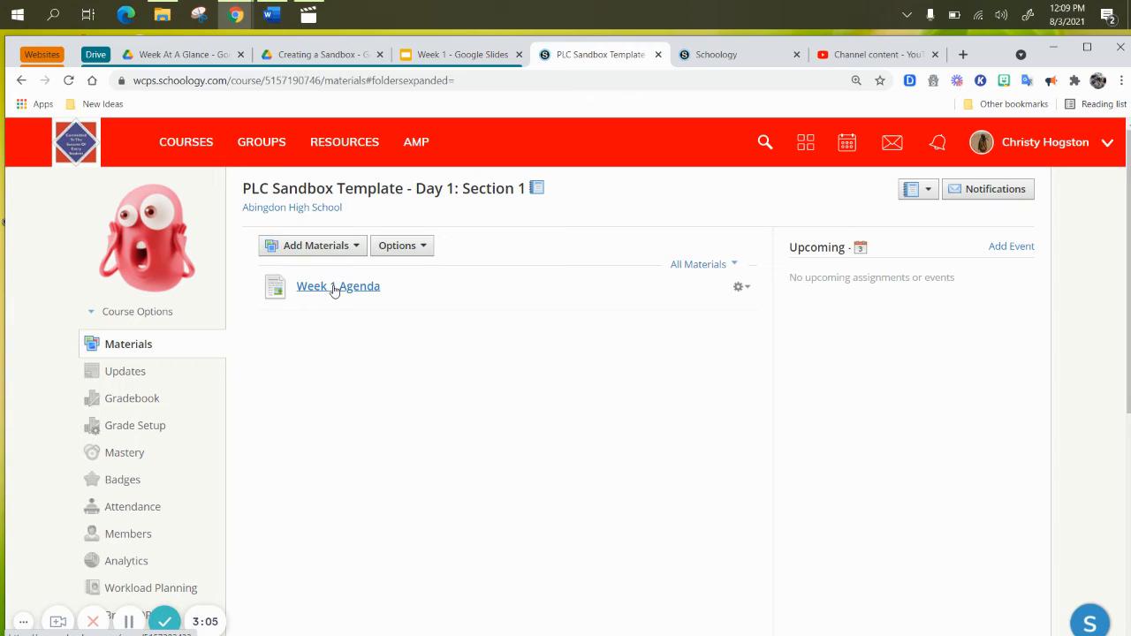
View the Week 1 Agenda page and check which management options it offers
{"action": "left_click", "coordinate": [333, 292]}
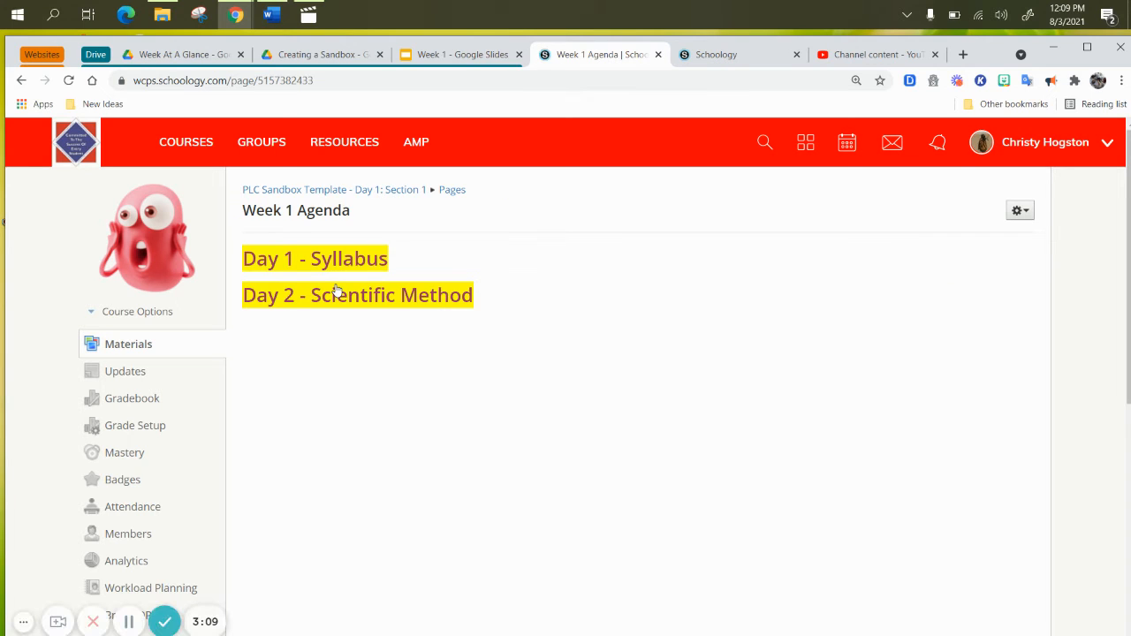
{"action": "left_click", "coordinate": [1031, 218]}
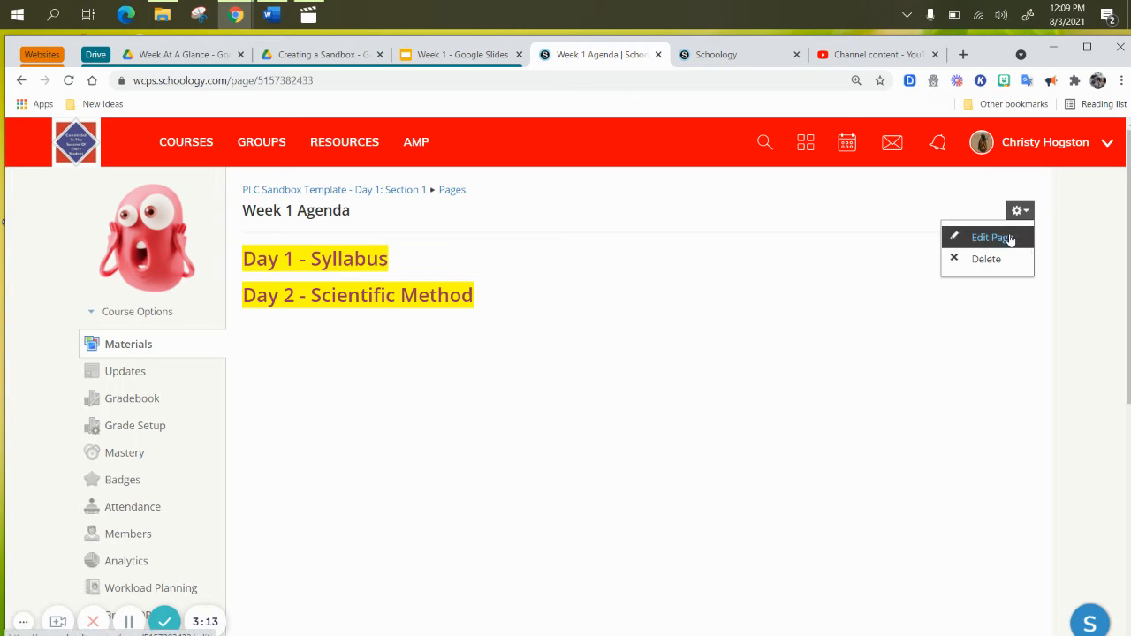
{"action": "left_click", "coordinate": [1063, 248]}
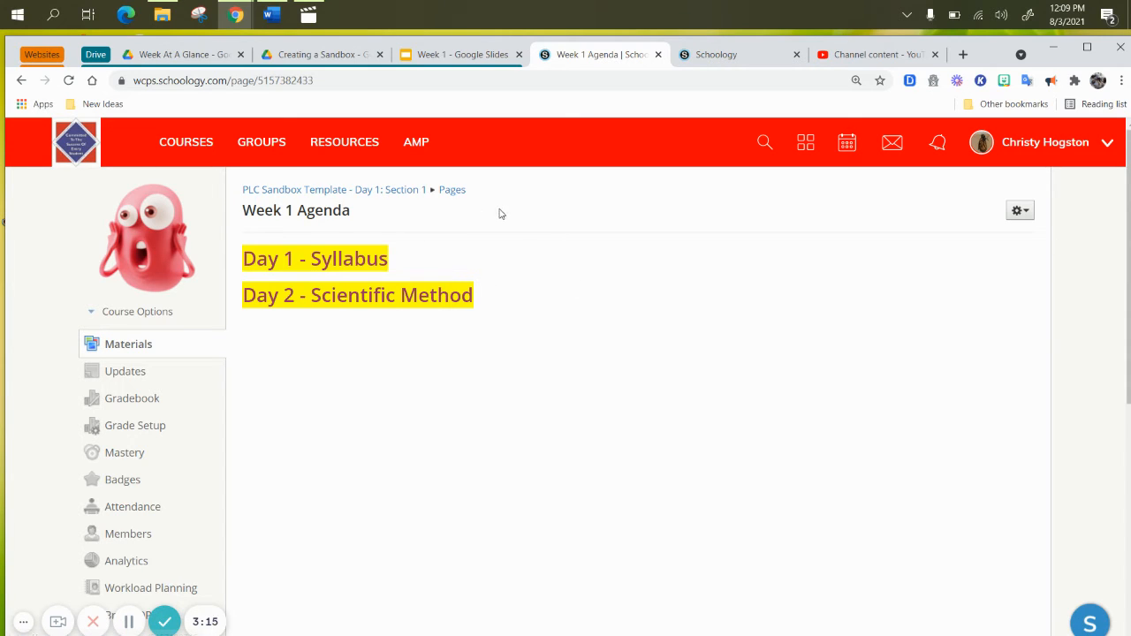
Return to the course's list of pages and open Week 1 Agenda for editing
{"action": "left_click", "coordinate": [452, 193]}
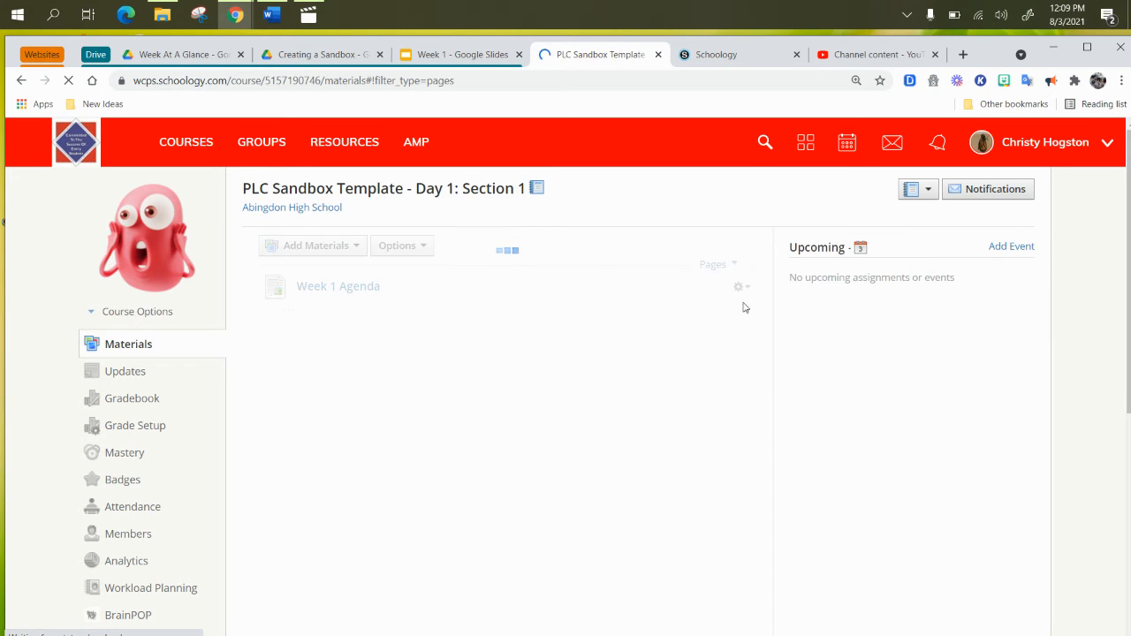
{"action": "left_click", "coordinate": [740, 286]}
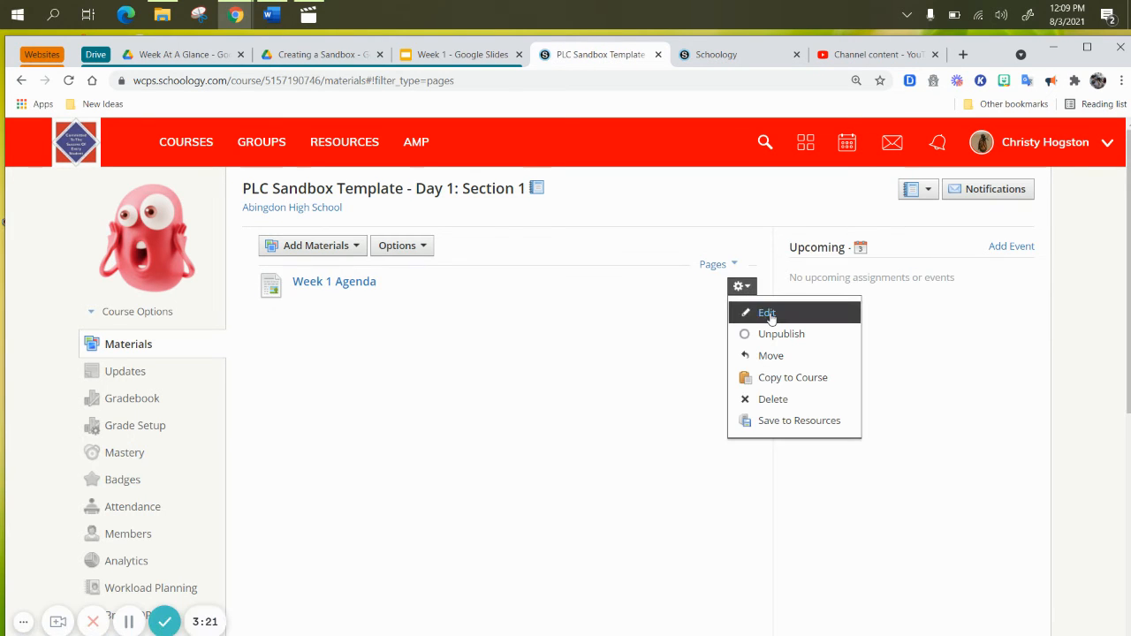
{"action": "left_click", "coordinate": [765, 312]}
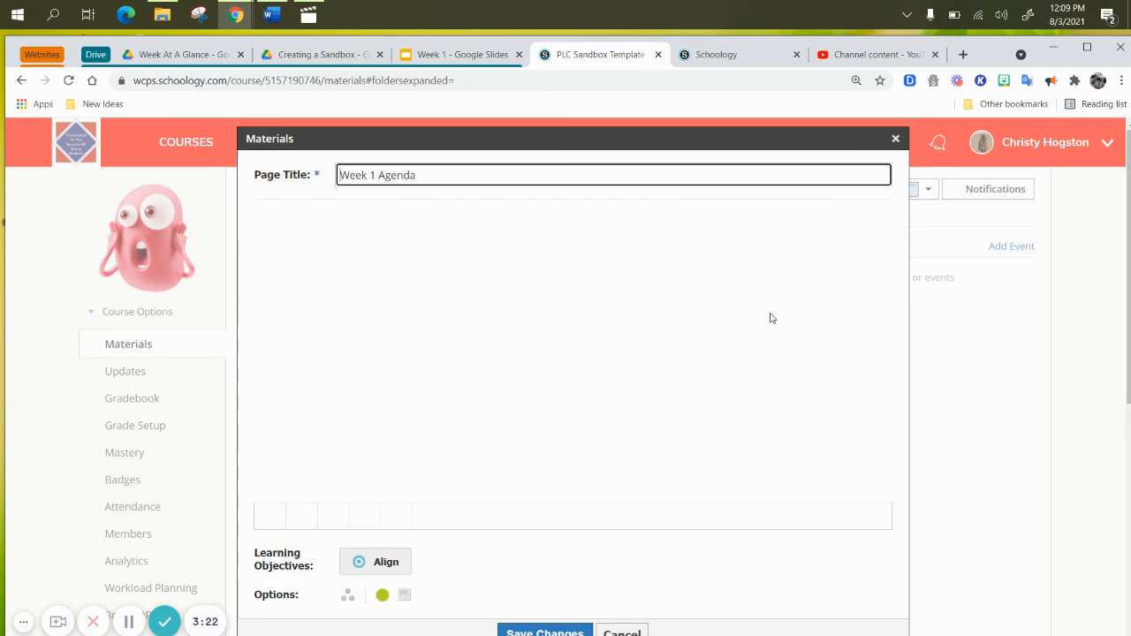
Save the Week 1 Agenda page with inline display and check its management options in the materials list
{"action": "scroll", "coordinate": [677, 371], "scroll_direction": "down", "scroll_amount": 3}
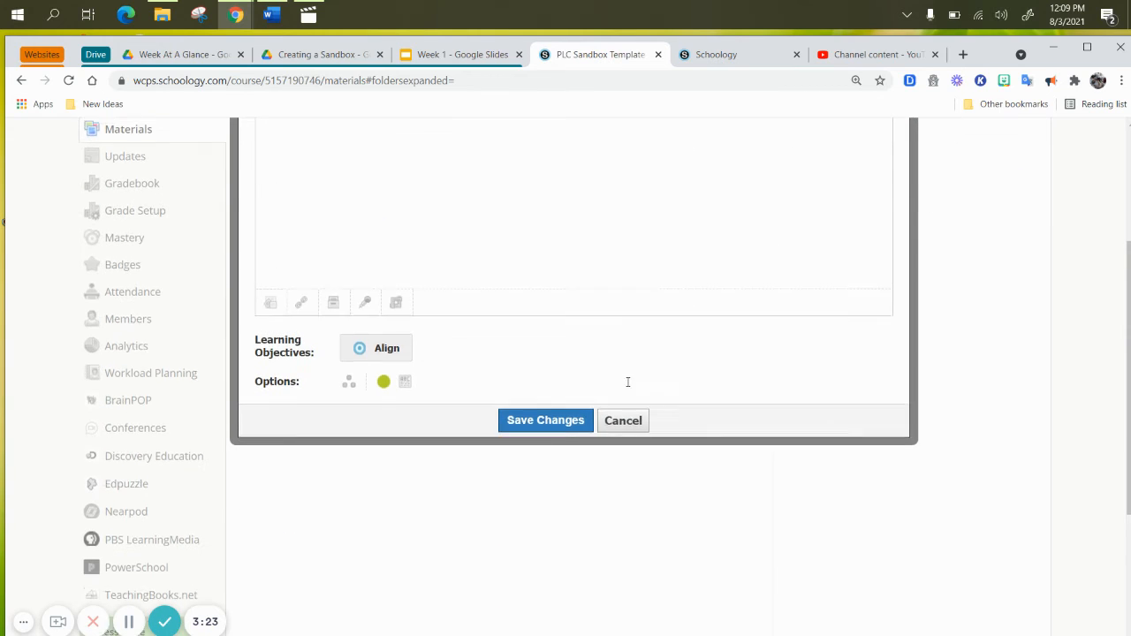
{"action": "left_click", "coordinate": [405, 378]}
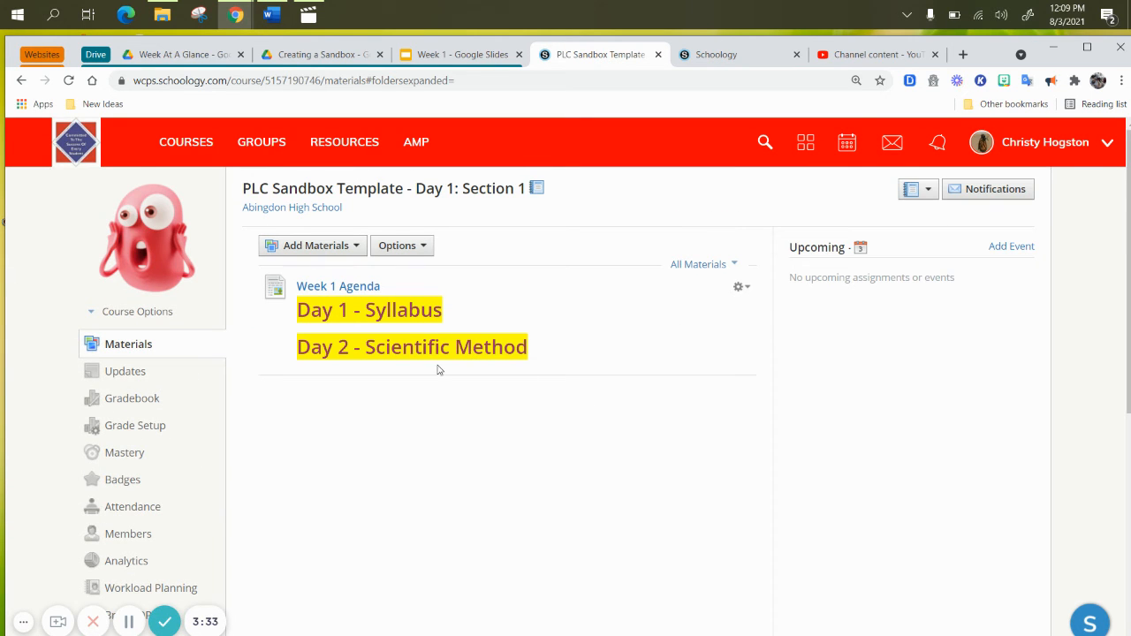
{"action": "left_click", "coordinate": [745, 293]}
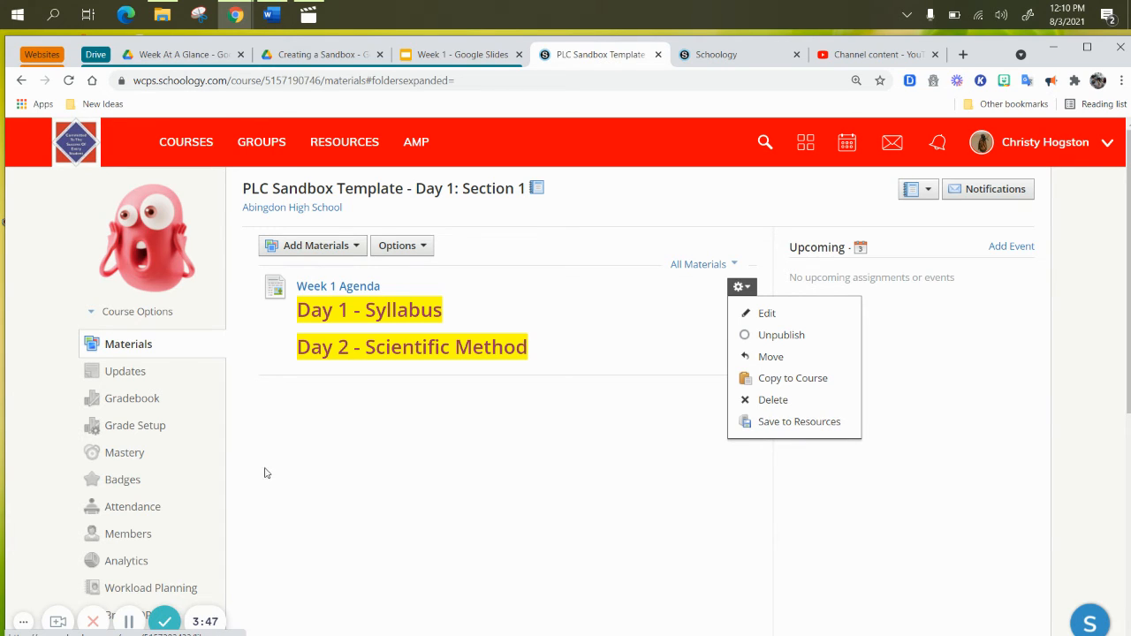
{"action": "left_click", "coordinate": [309, 448]}
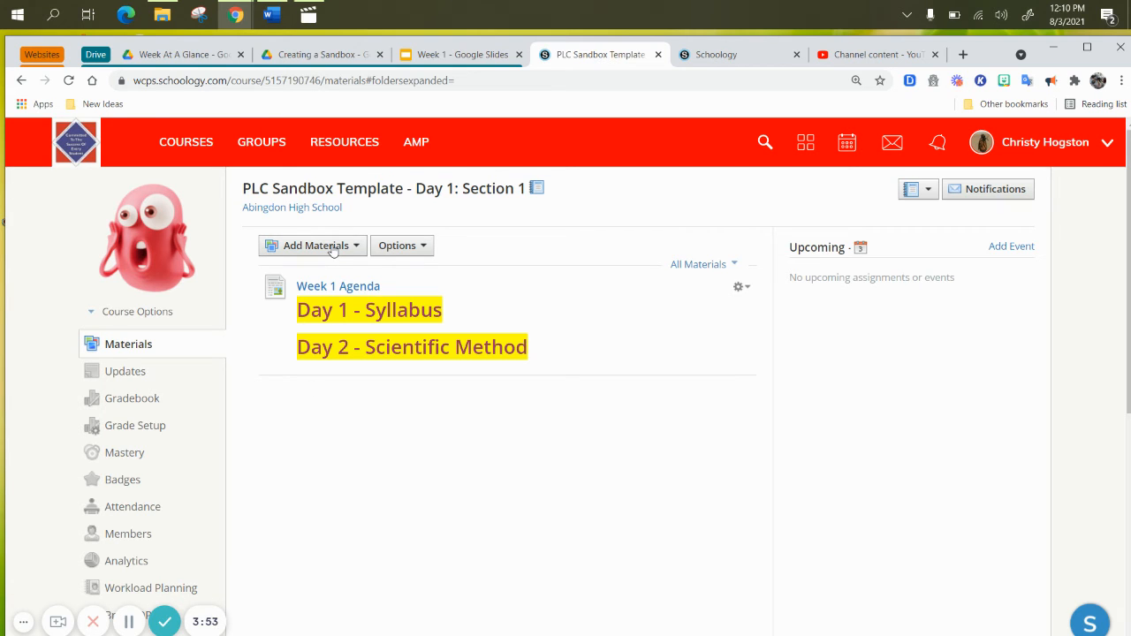
Switch to the Week 1 presentation in Google Slides and look through its closing slide, weekly overview and daily agenda slides
{"action": "left_click", "coordinate": [455, 57]}
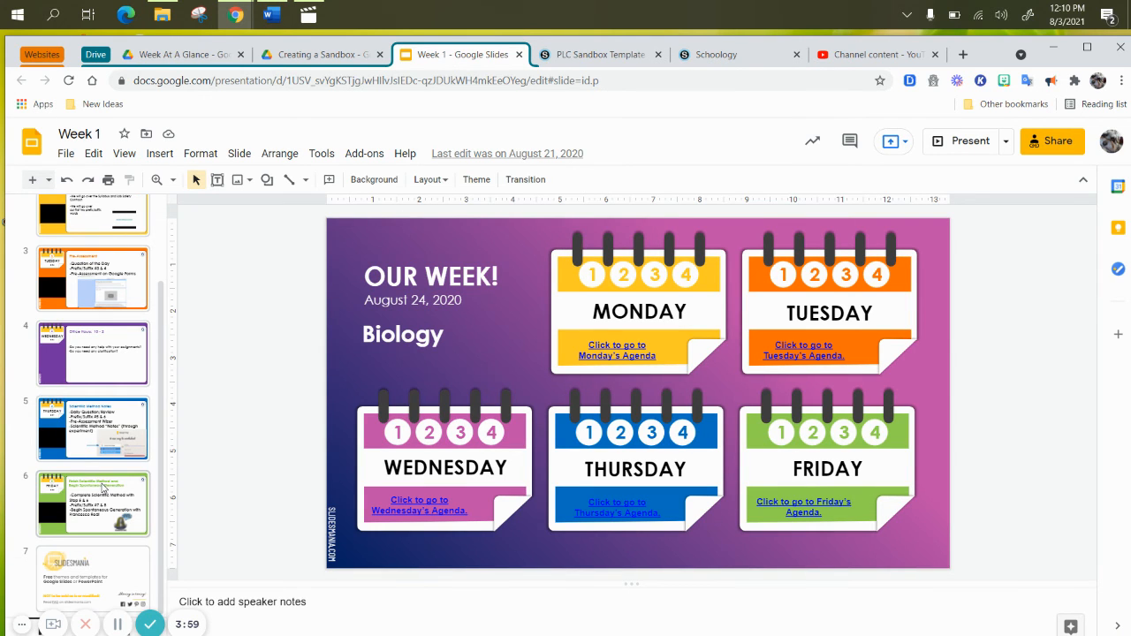
{"action": "left_click", "coordinate": [110, 572]}
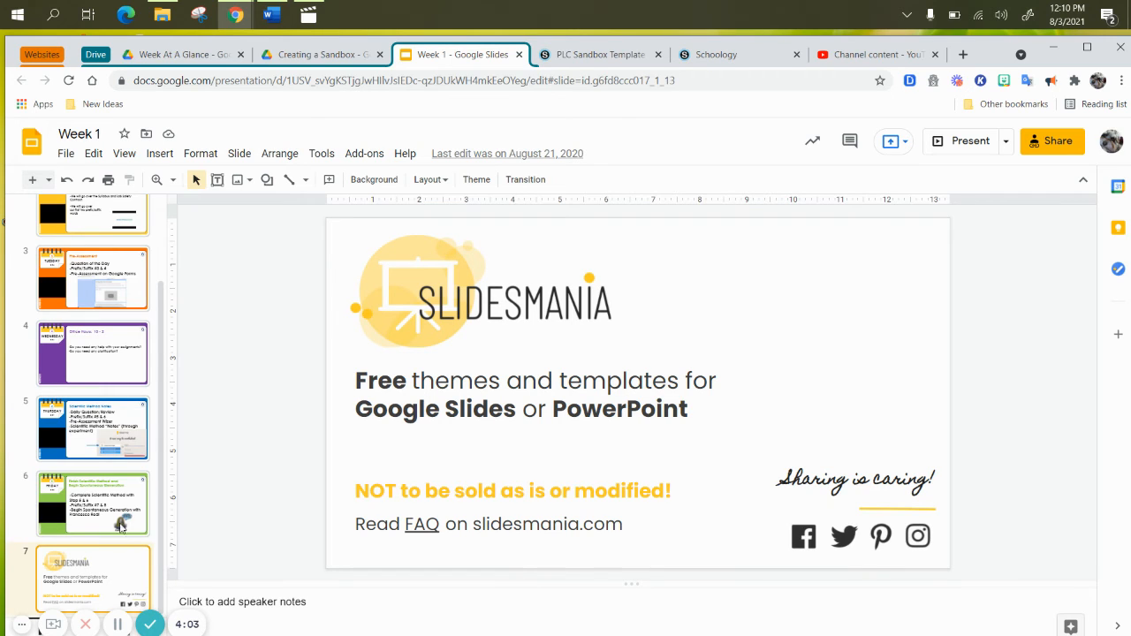
{"action": "scroll", "coordinate": [137, 504], "scroll_direction": "up", "scroll_amount": 3}
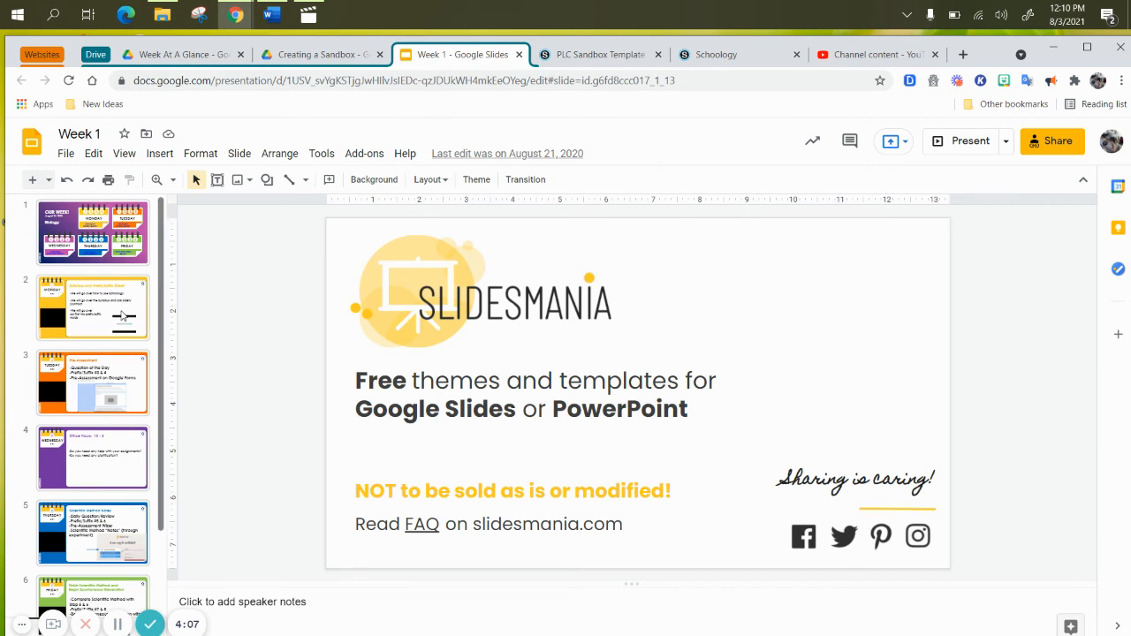
{"action": "left_click", "coordinate": [138, 260]}
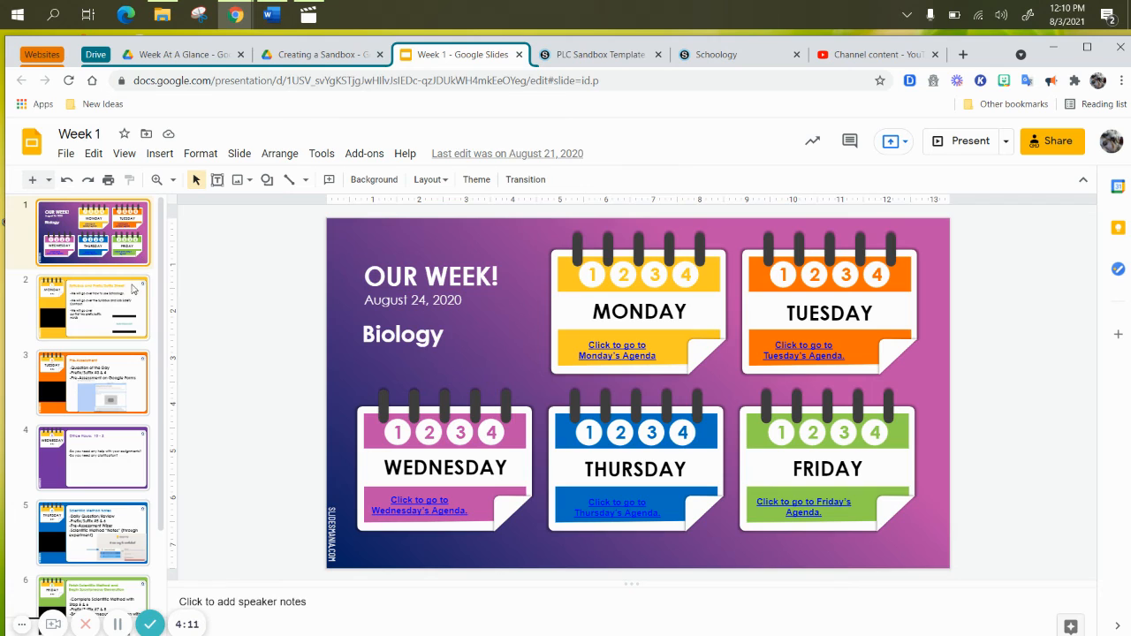
{"action": "left_click", "coordinate": [123, 309]}
{"action": "left_click", "coordinate": [116, 383]}
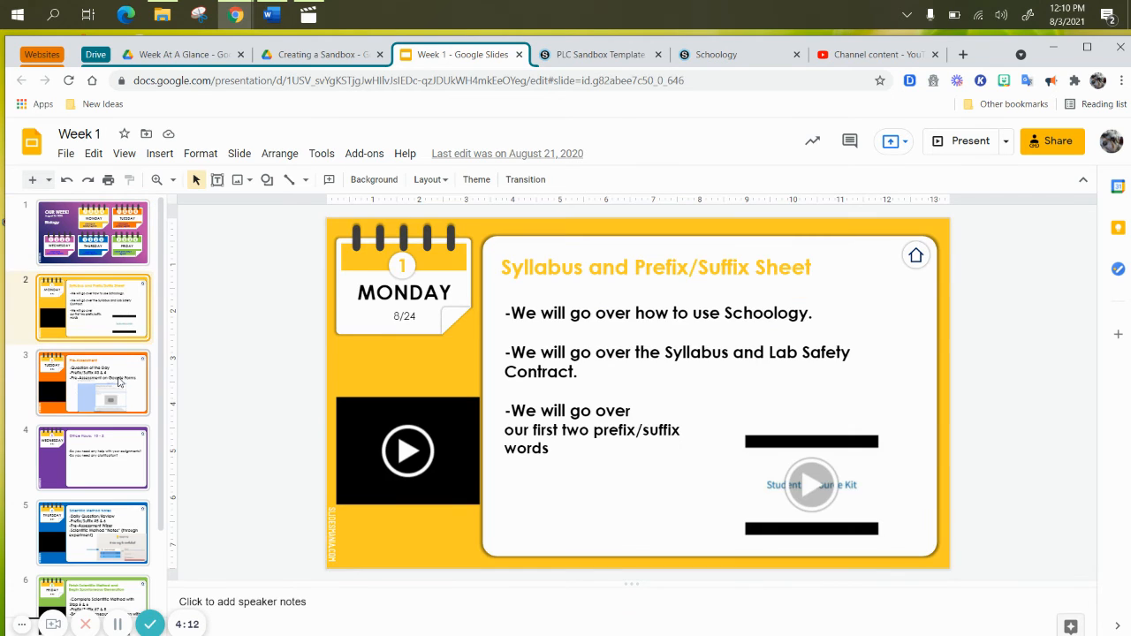
{"action": "left_click", "coordinate": [135, 458]}
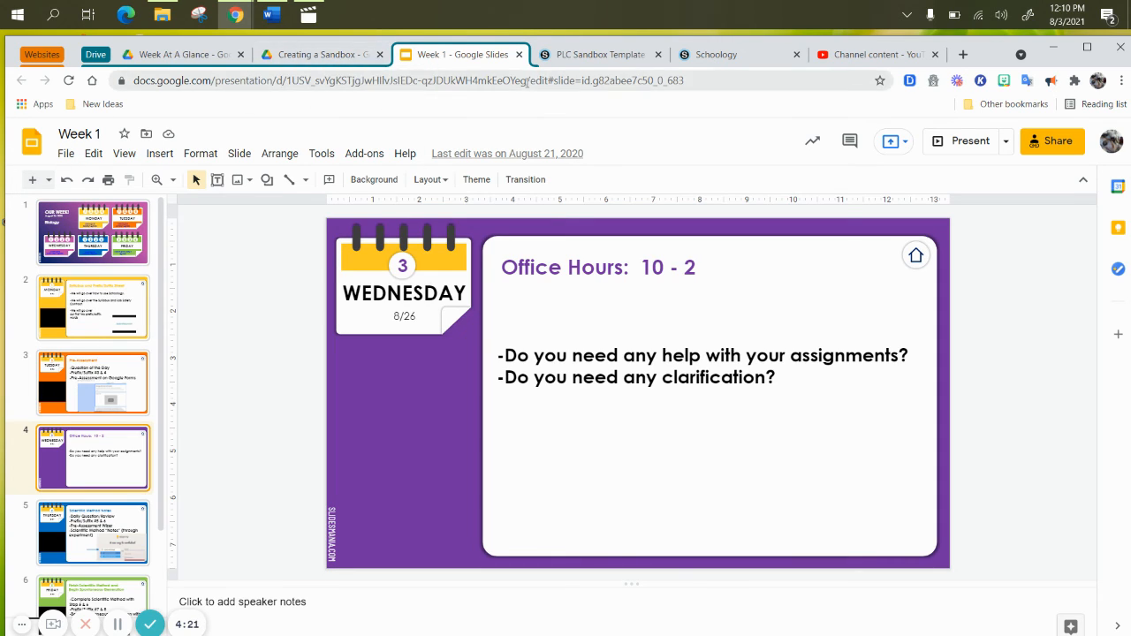
Return to the Schoology course, start an import from personal resources, and open the Weekly Agendas folder
{"action": "left_click", "coordinate": [579, 57]}
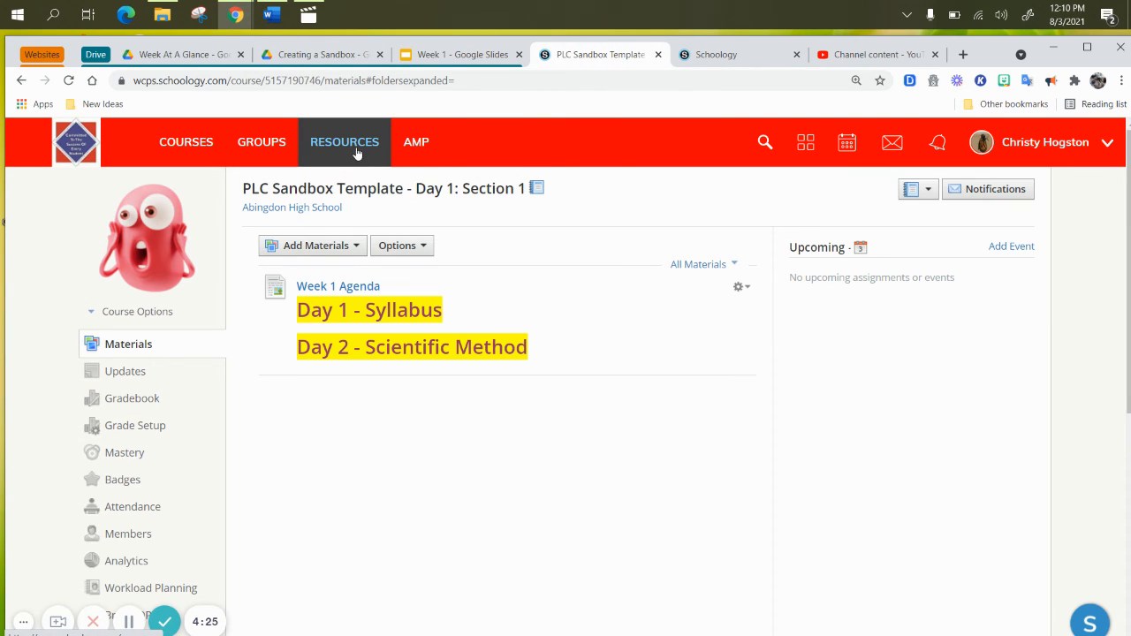
{"action": "left_click", "coordinate": [341, 249]}
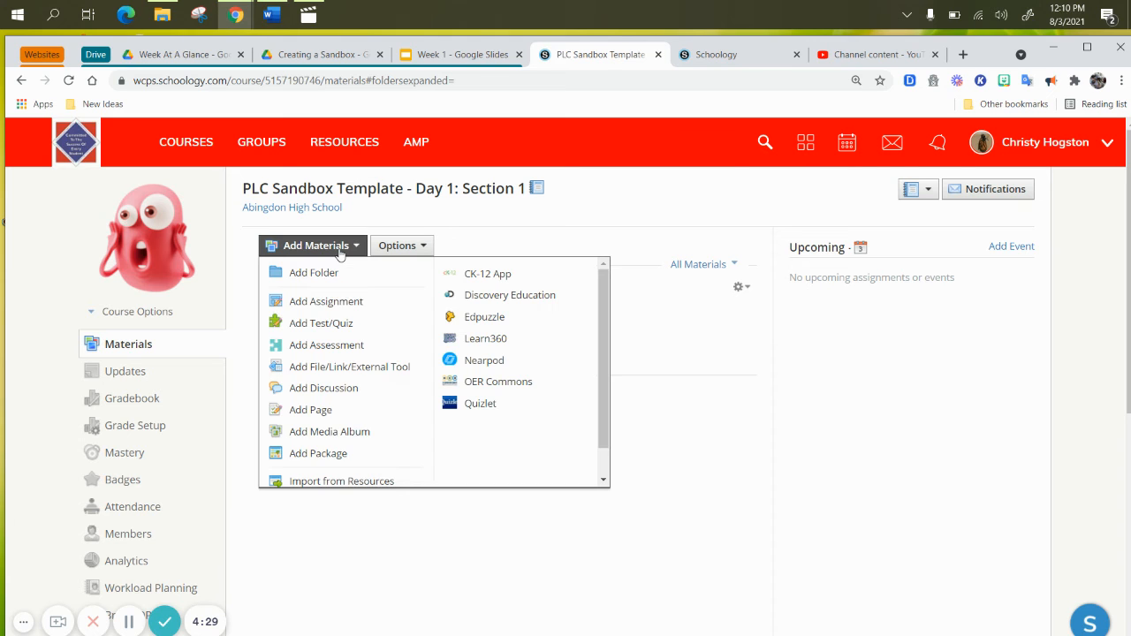
{"action": "left_click", "coordinate": [363, 480]}
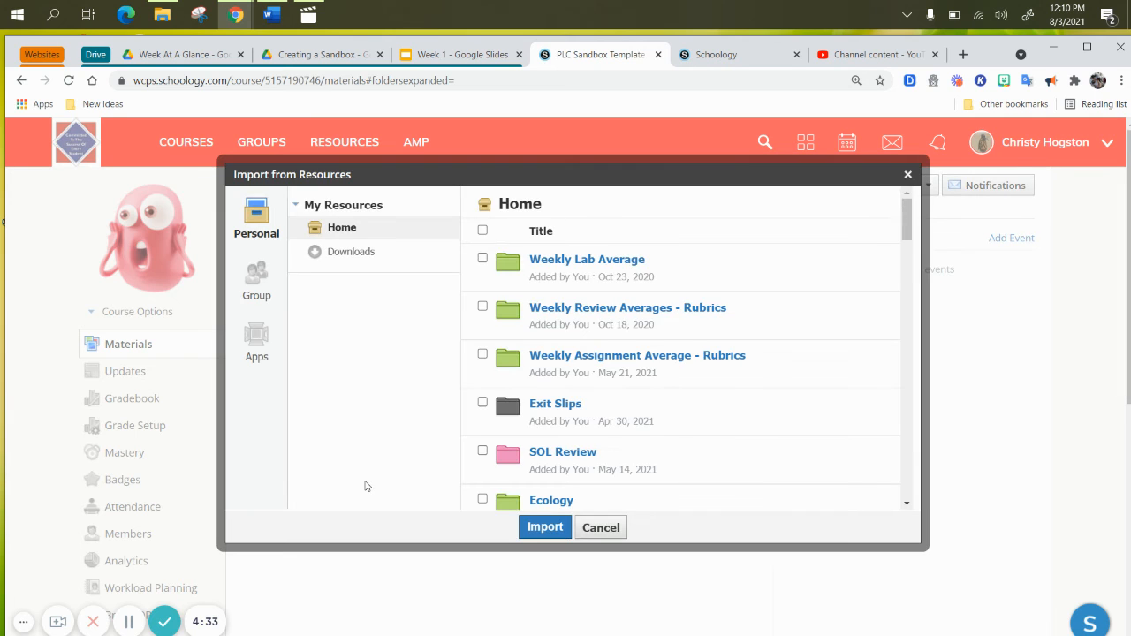
{"action": "scroll", "coordinate": [513, 307], "scroll_direction": "down", "scroll_amount": 3}
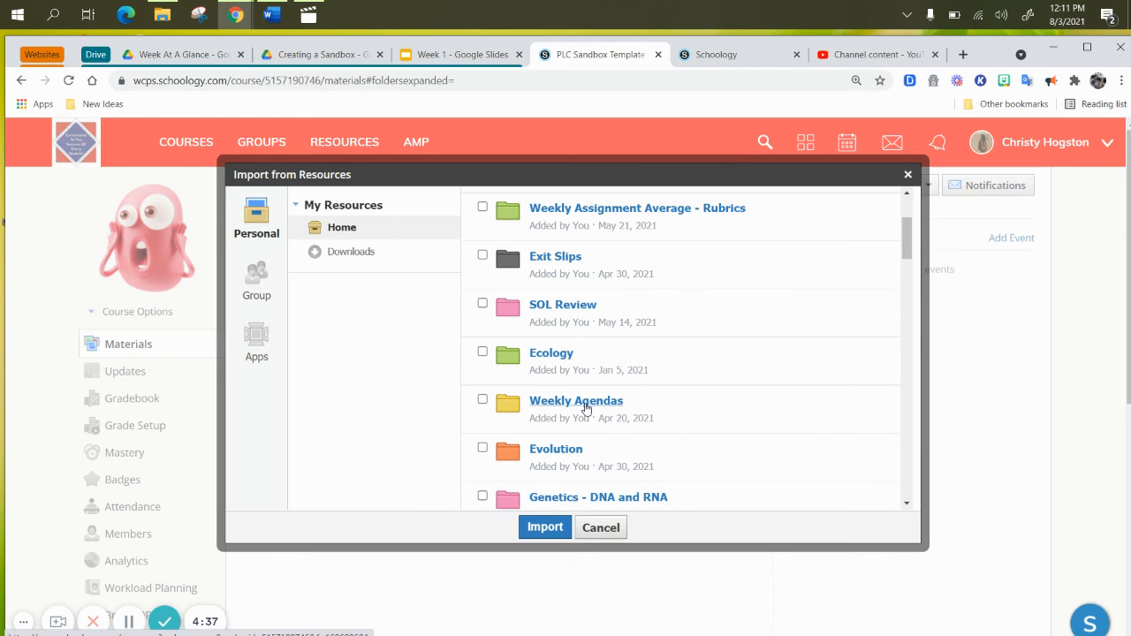
{"action": "scroll", "coordinate": [648, 401], "scroll_direction": "up", "scroll_amount": 3}
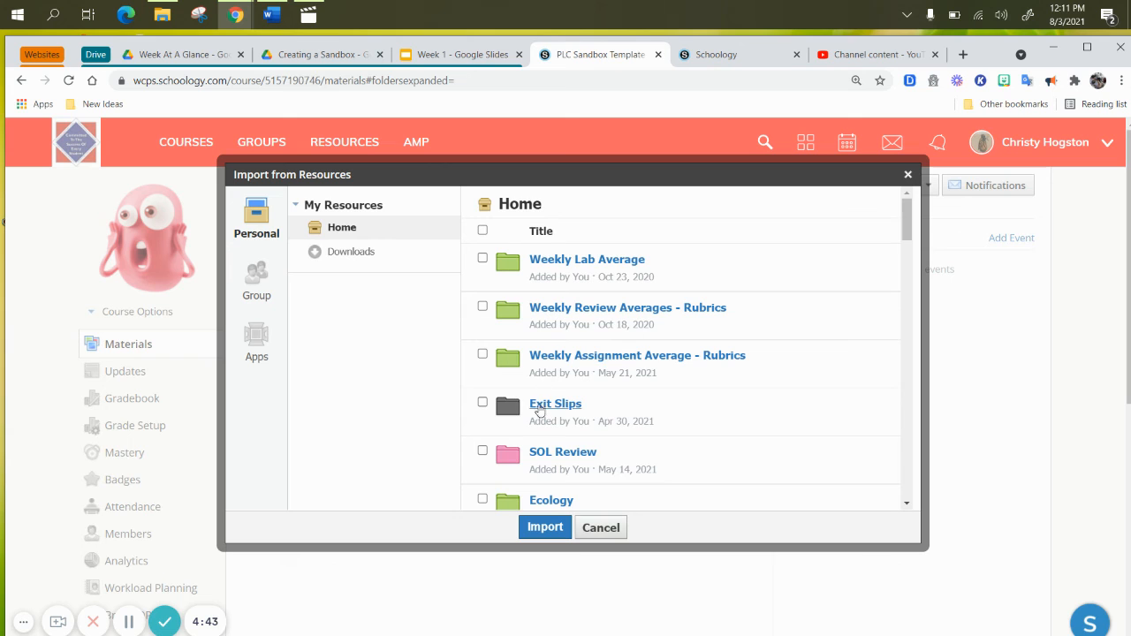
{"action": "scroll", "coordinate": [539, 410], "scroll_direction": "down", "scroll_amount": 3}
{"action": "scroll", "coordinate": [554, 404], "scroll_direction": "down", "scroll_amount": 1}
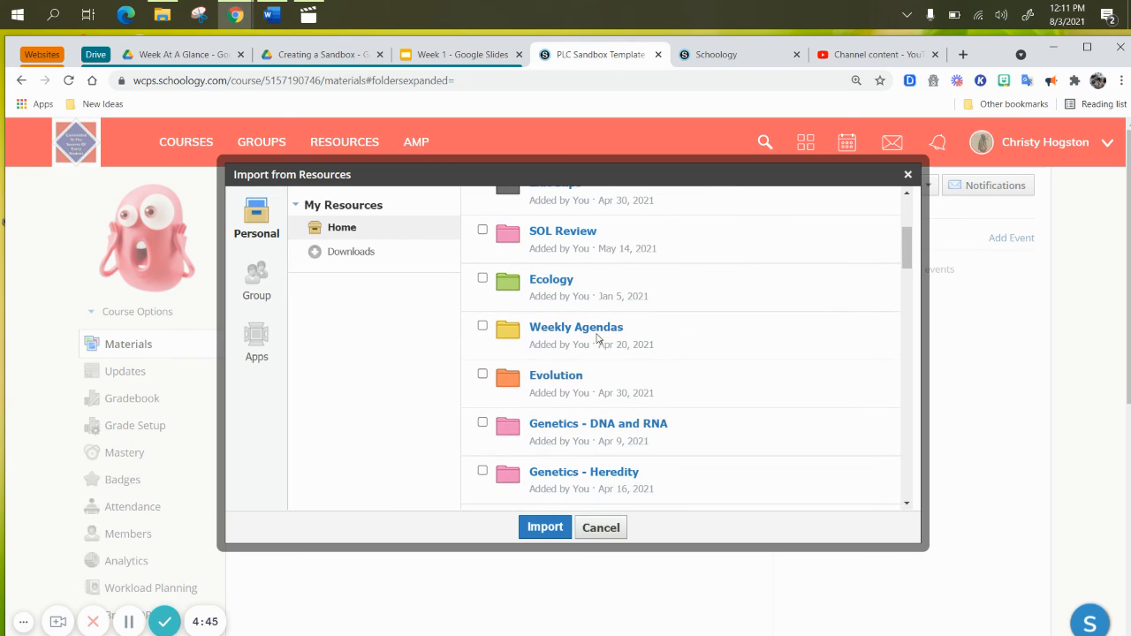
{"action": "left_click", "coordinate": [600, 333]}
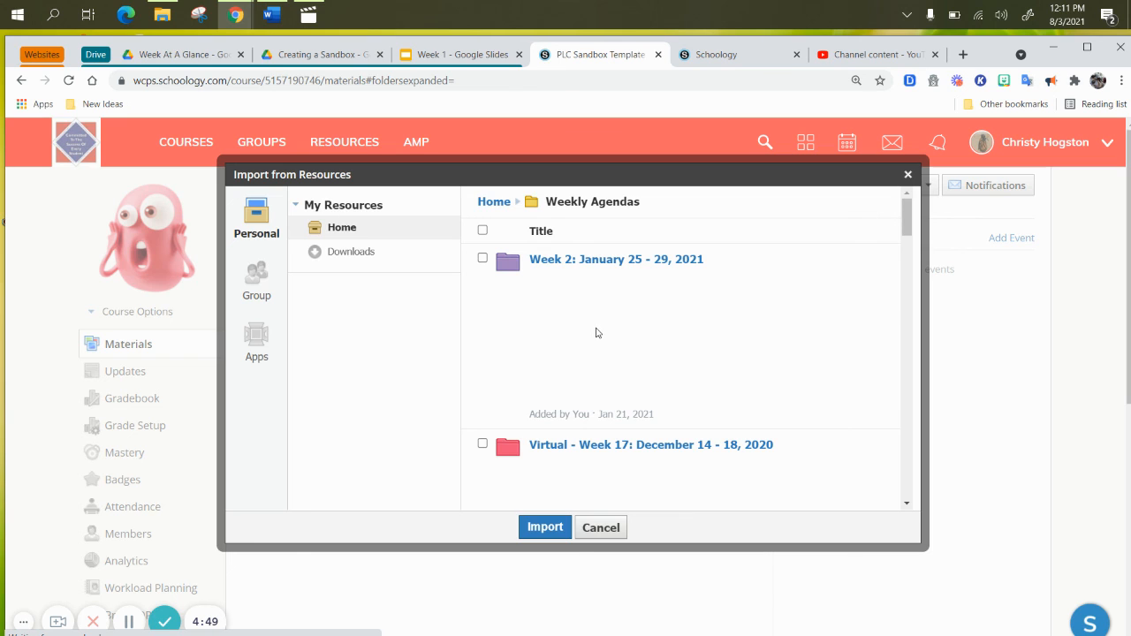
Import the "Week 2: January 25 - 29, 2021" folder with all its items and view it in the course materials
{"action": "scroll", "coordinate": [596, 332], "scroll_direction": "down", "scroll_amount": 2}
{"action": "scroll", "coordinate": [595, 332], "scroll_direction": "up", "scroll_amount": 2}
{"action": "left_click", "coordinate": [483, 259]}
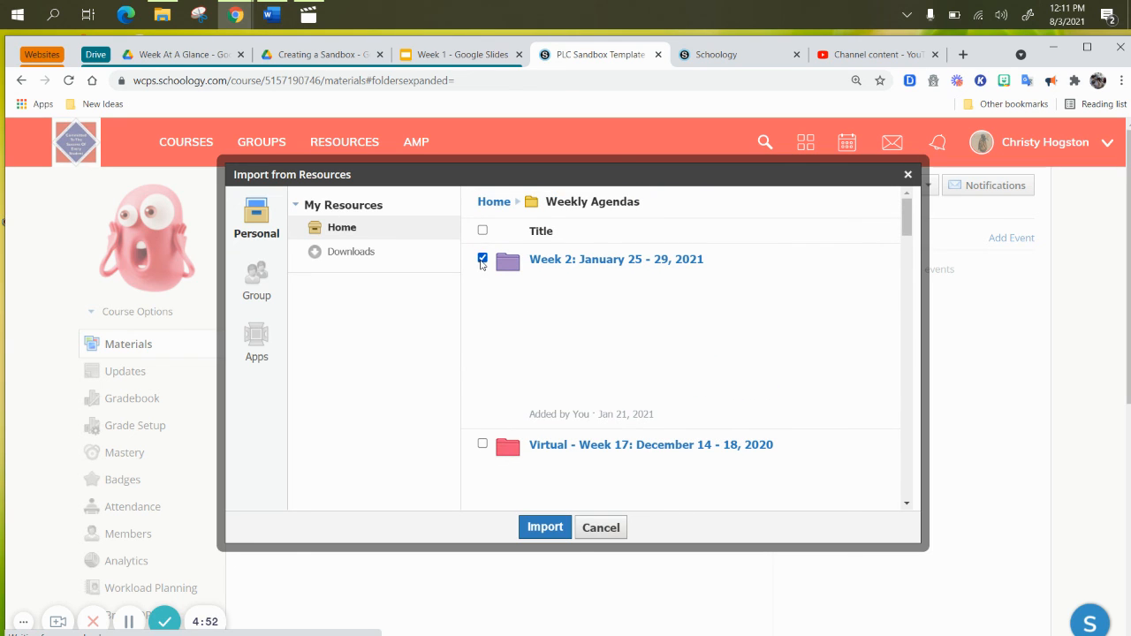
{"action": "left_click", "coordinate": [548, 534]}
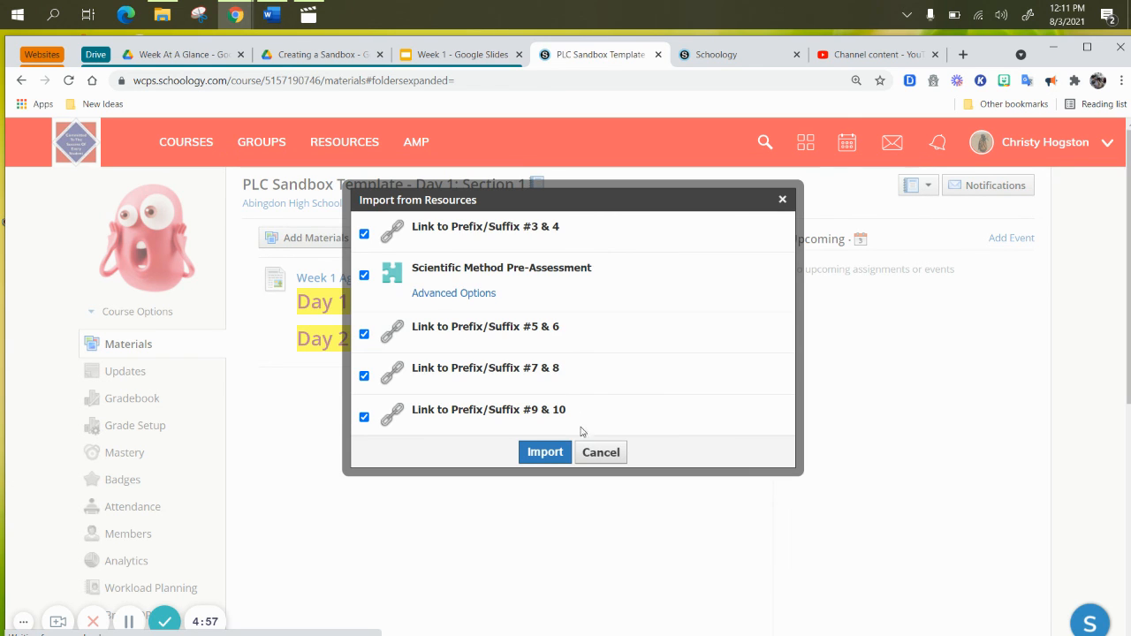
{"action": "left_click", "coordinate": [557, 452]}
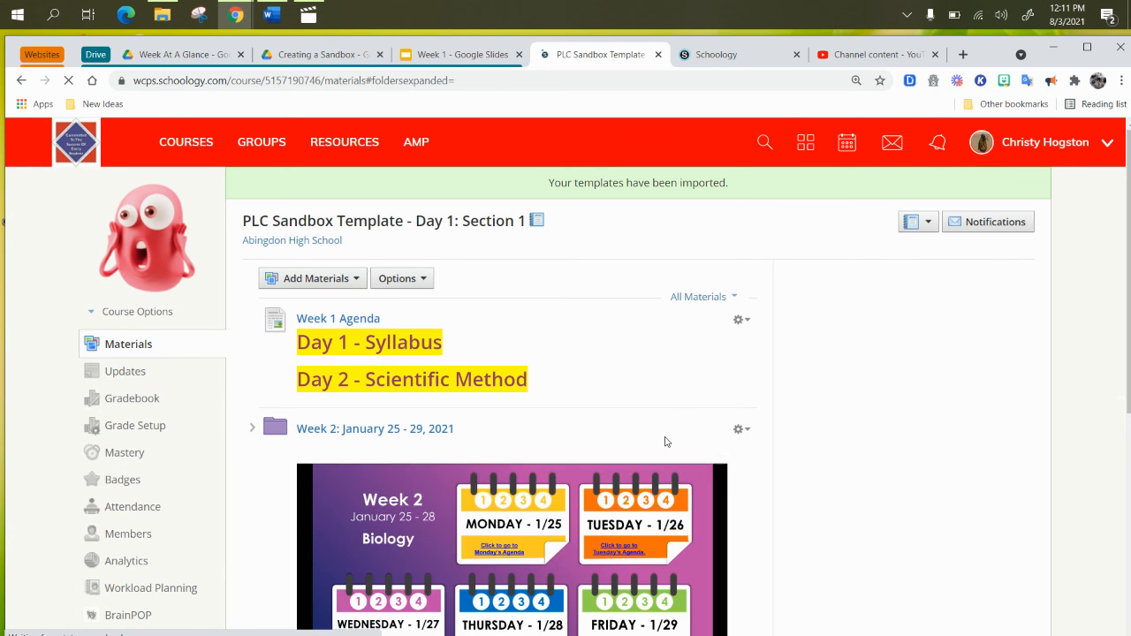
{"action": "scroll", "coordinate": [682, 426], "scroll_direction": "down", "scroll_amount": 1}
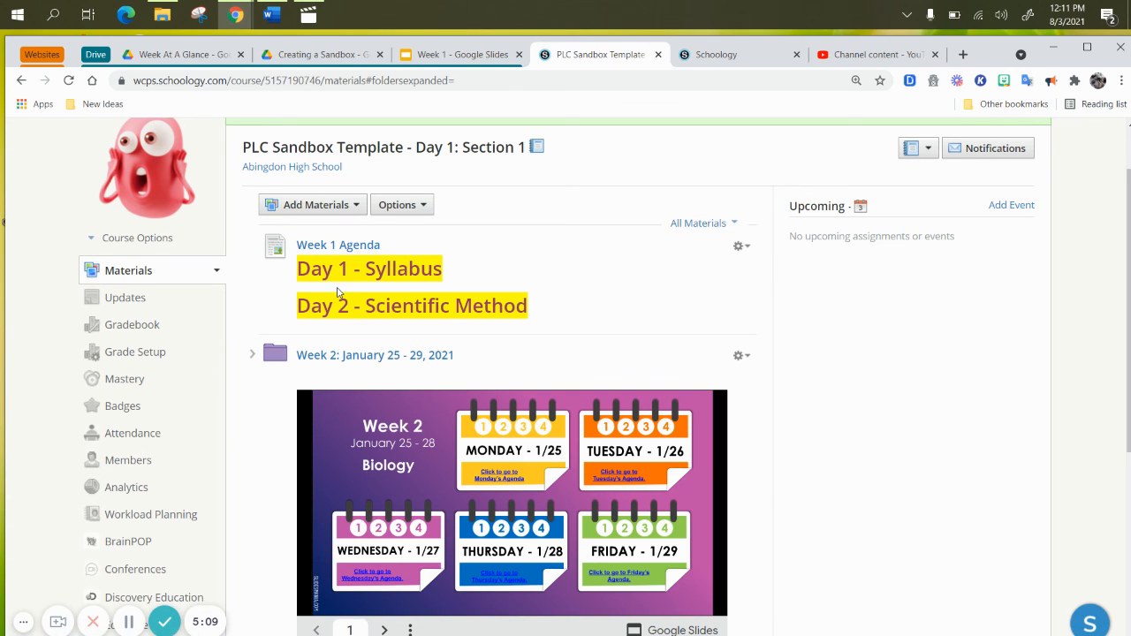
{"action": "scroll", "coordinate": [336, 292], "scroll_direction": "down", "scroll_amount": 1}
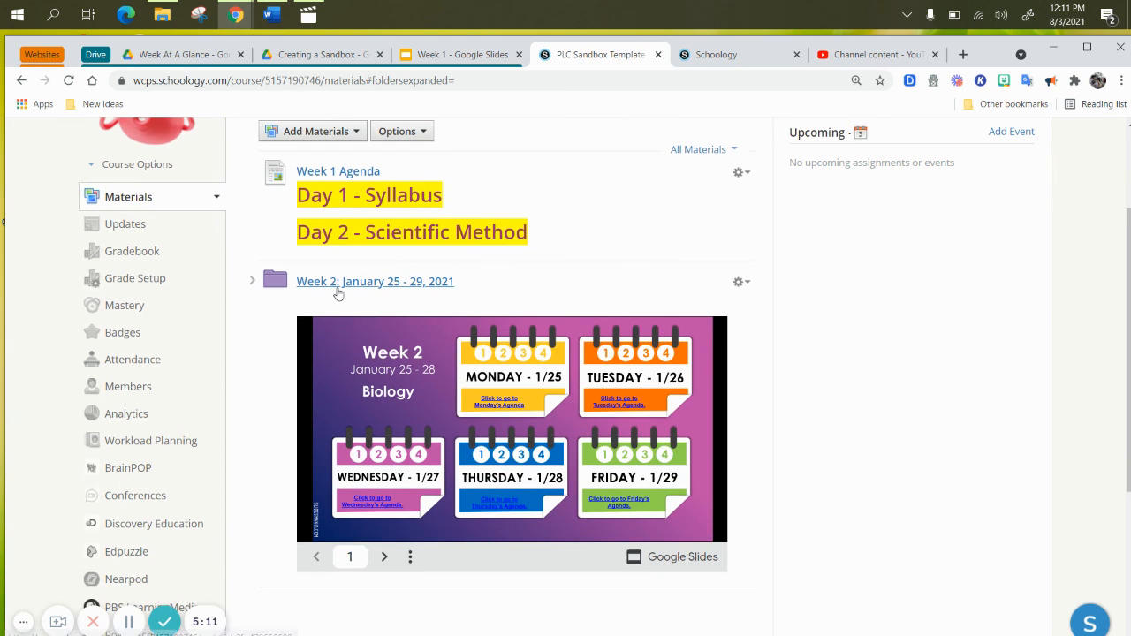